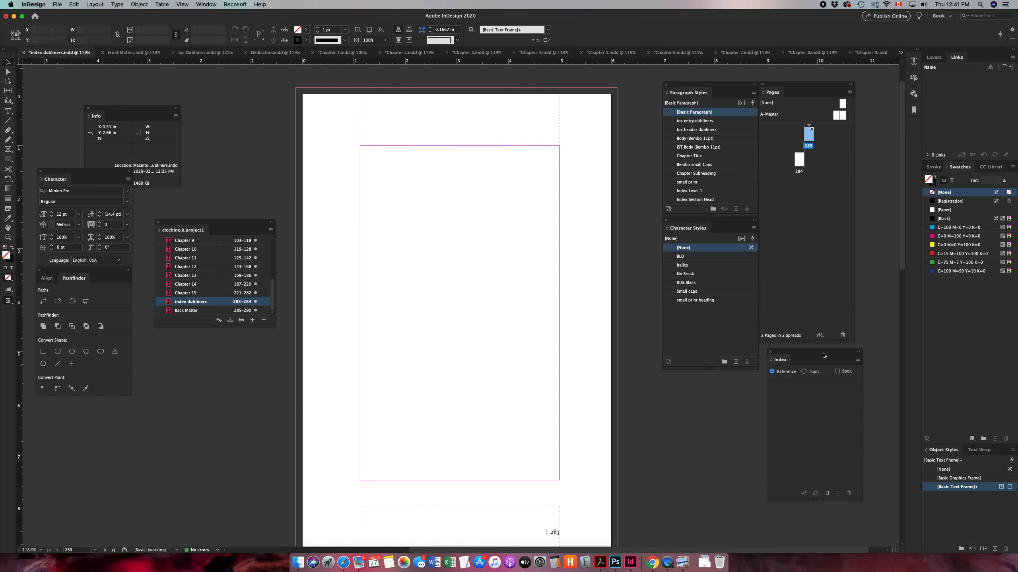
Place the Index panel directly beneath the Character Styles panel and make it show the index of the whole book.
left_click_drag(821, 353, 716, 383)
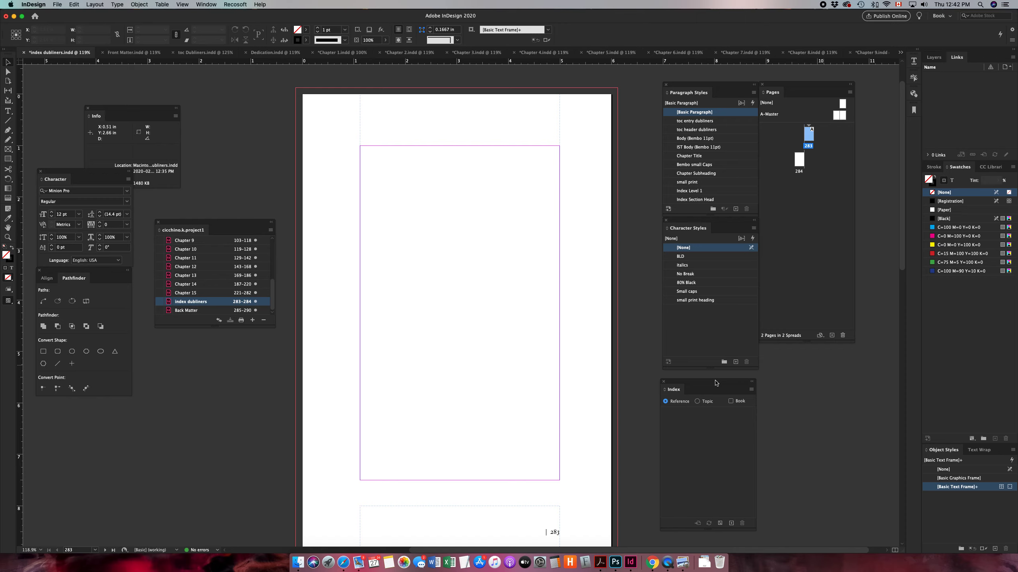
left_click_drag(715, 383, 716, 380)
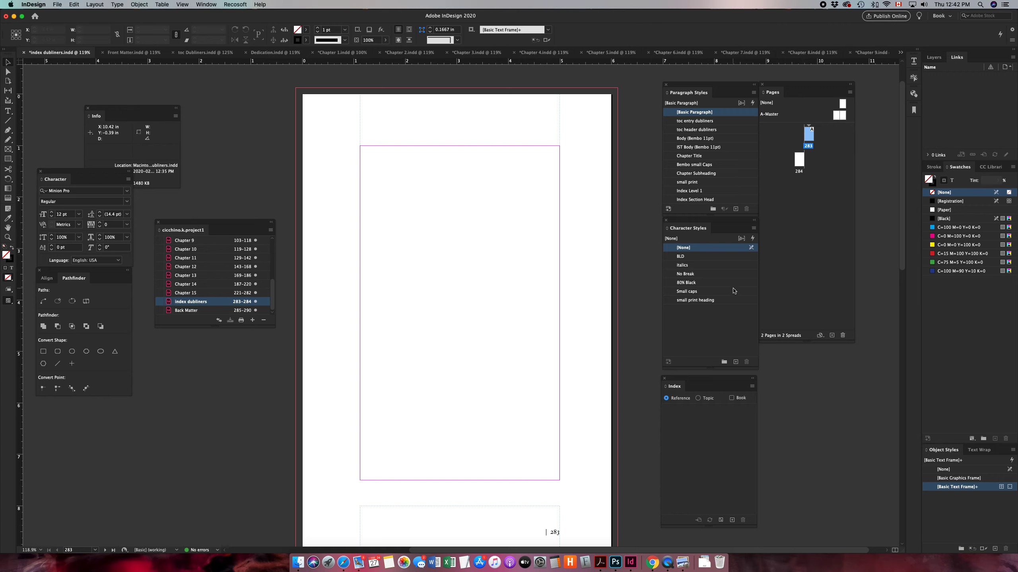
left_click(731, 398)
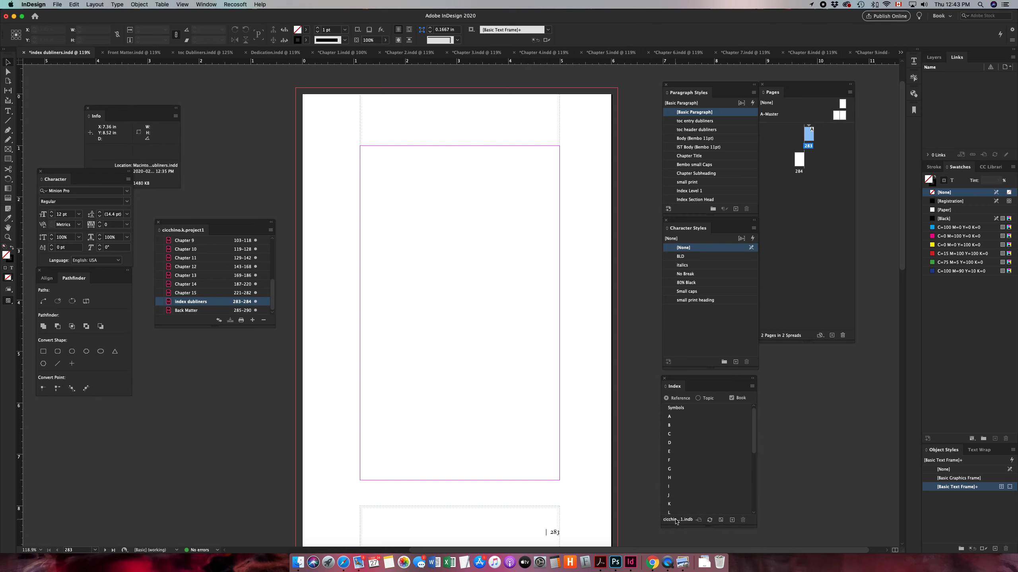
In Chapter 1, select the word "God" on page 18 and add page references for all its occurrences to the index.
left_click(331, 54)
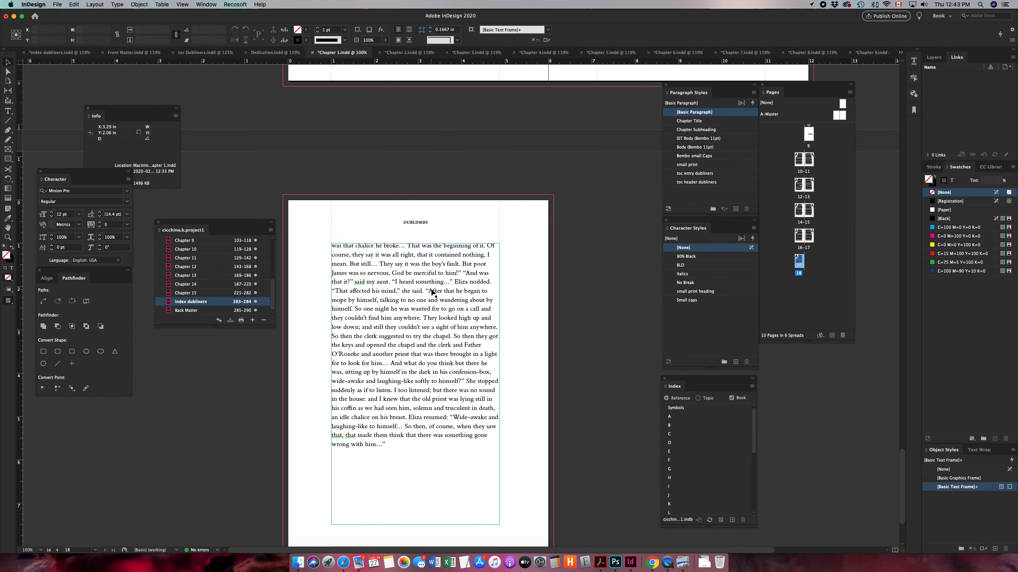
double_click(431, 292)
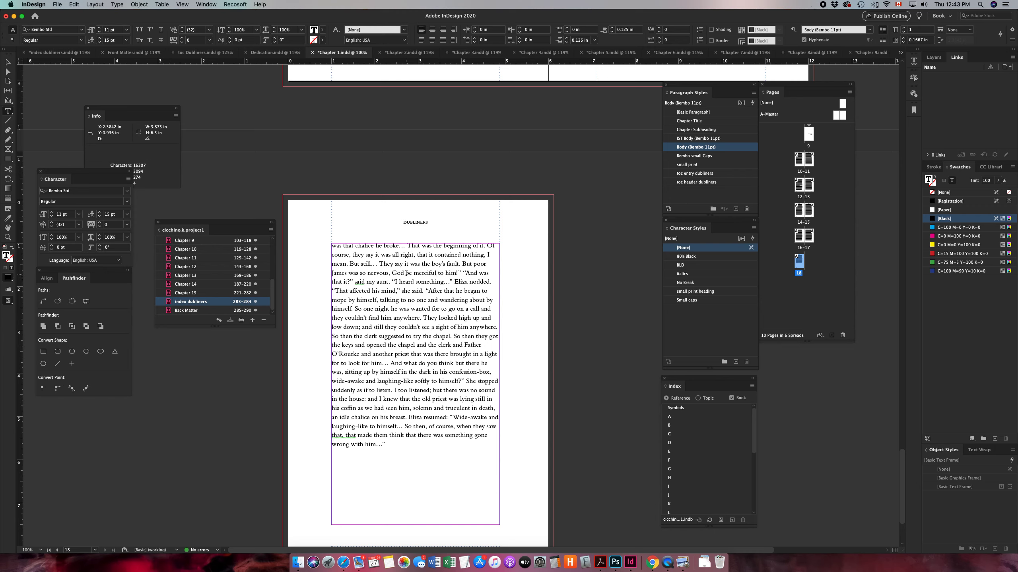
left_click_drag(405, 274, 392, 273)
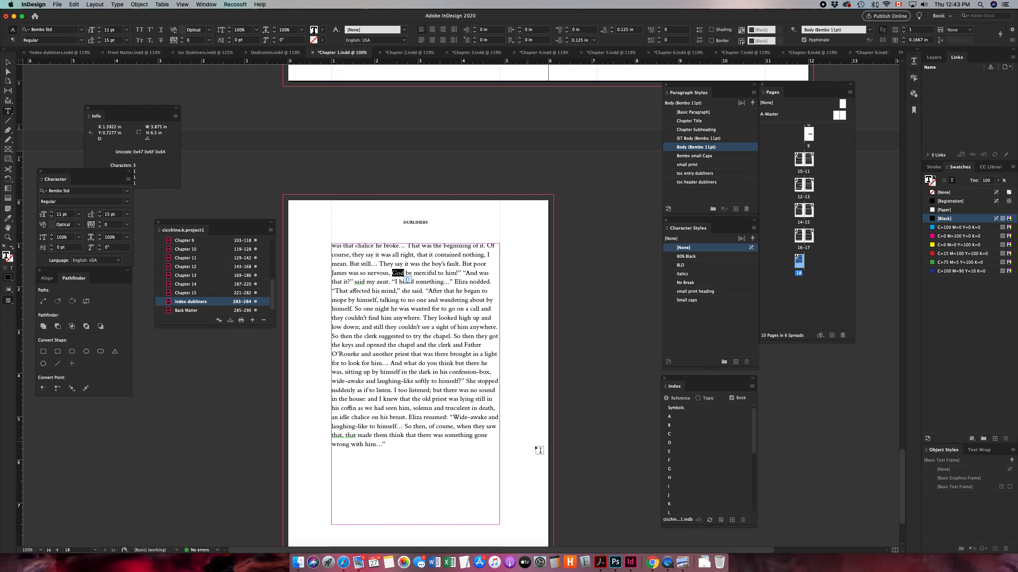
left_click(732, 521)
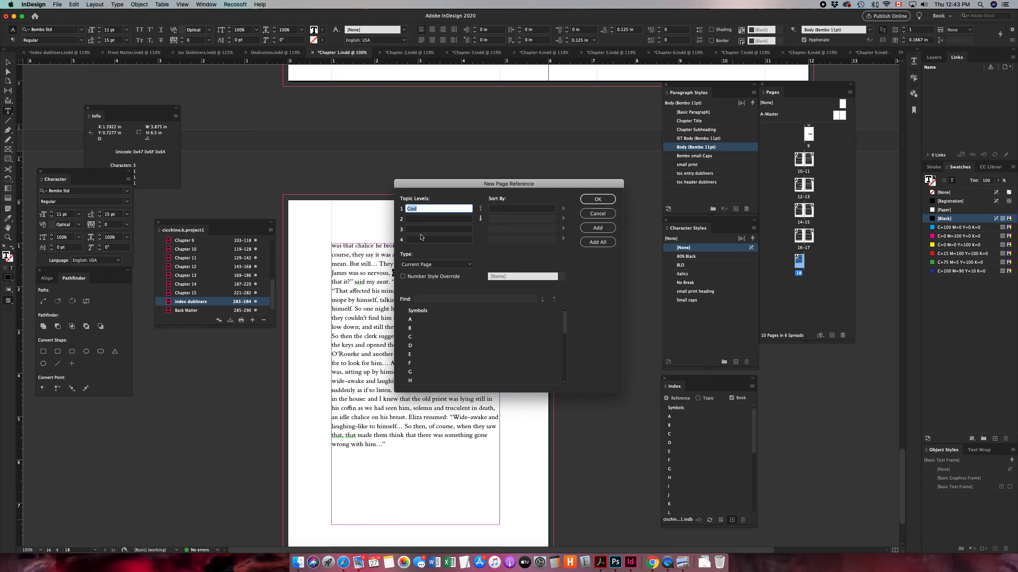
left_click(421, 208)
left_click(596, 242)
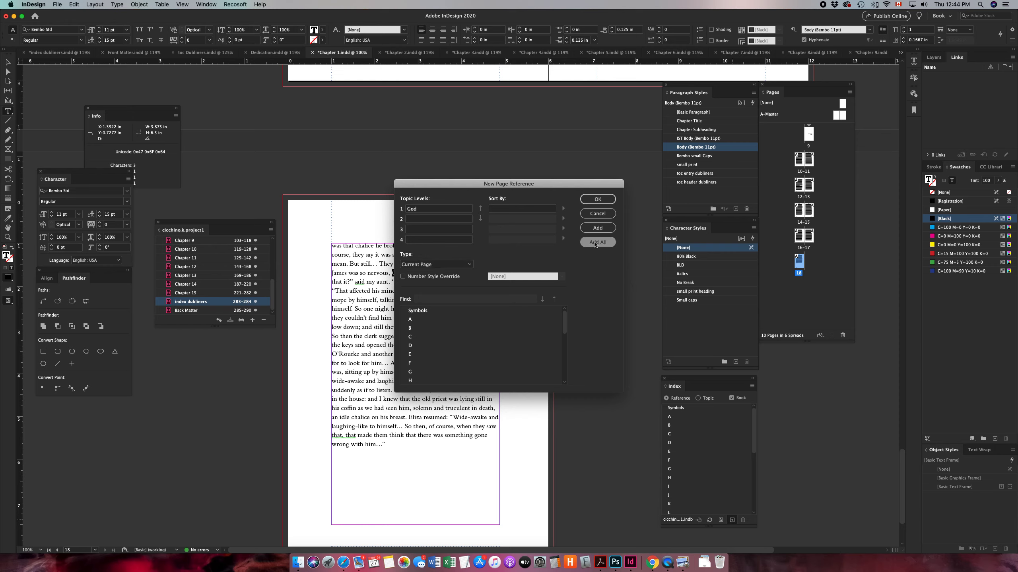
left_click(604, 201)
Find the first occurrence of "man" in the Chapter 1 story with a plain text search.
left_click(430, 310)
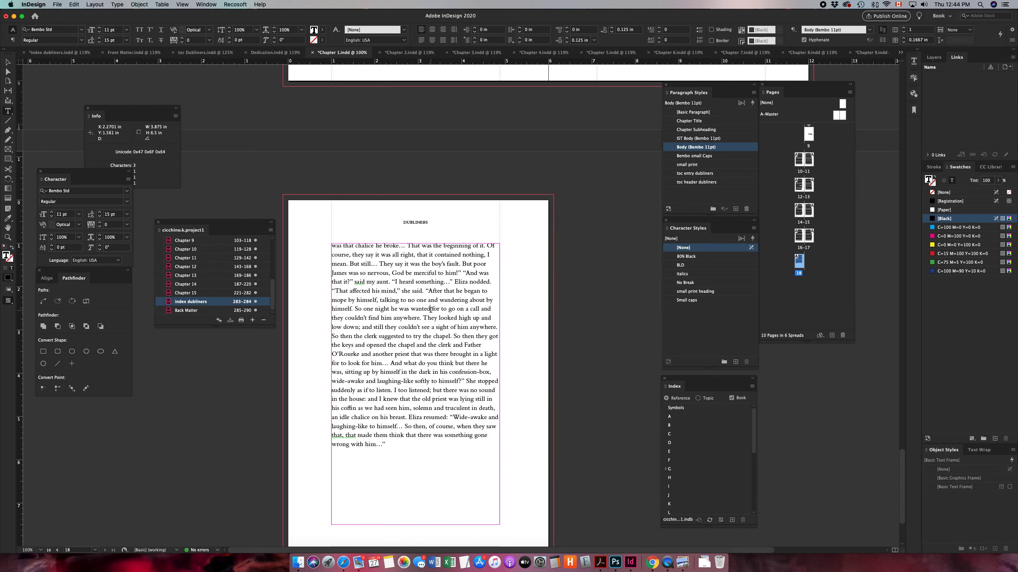
key("super+f")
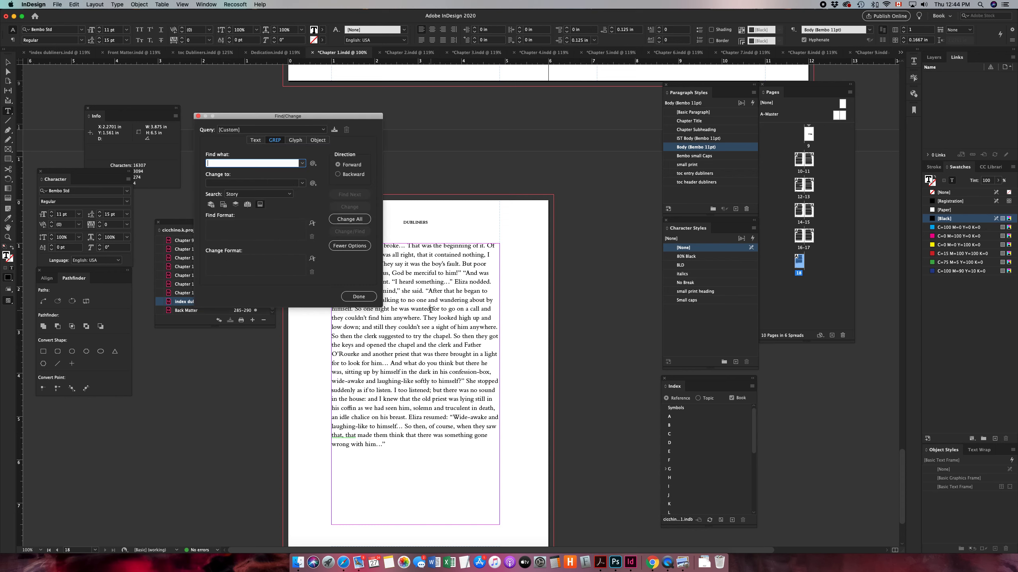
type("man")
left_click(256, 141)
type("man")
left_click(350, 195)
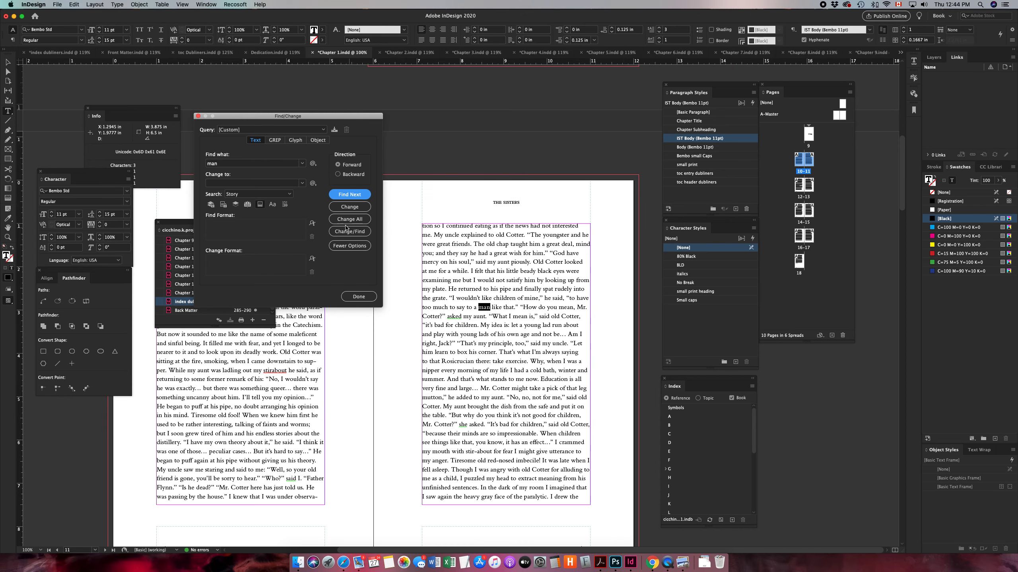
left_click(358, 297)
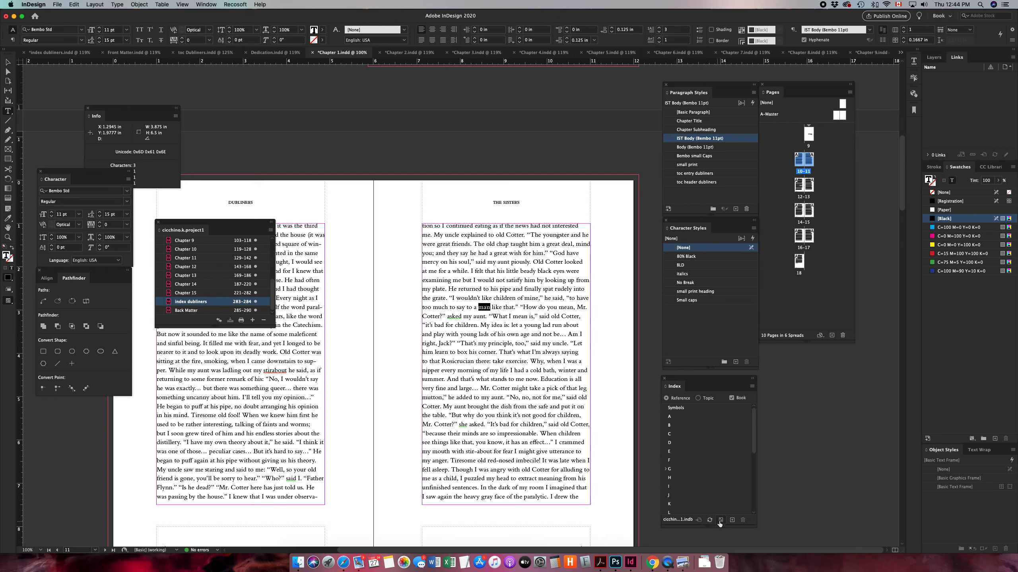
Add page references for all occurrences of the found word "man" to the index.
left_click(732, 521)
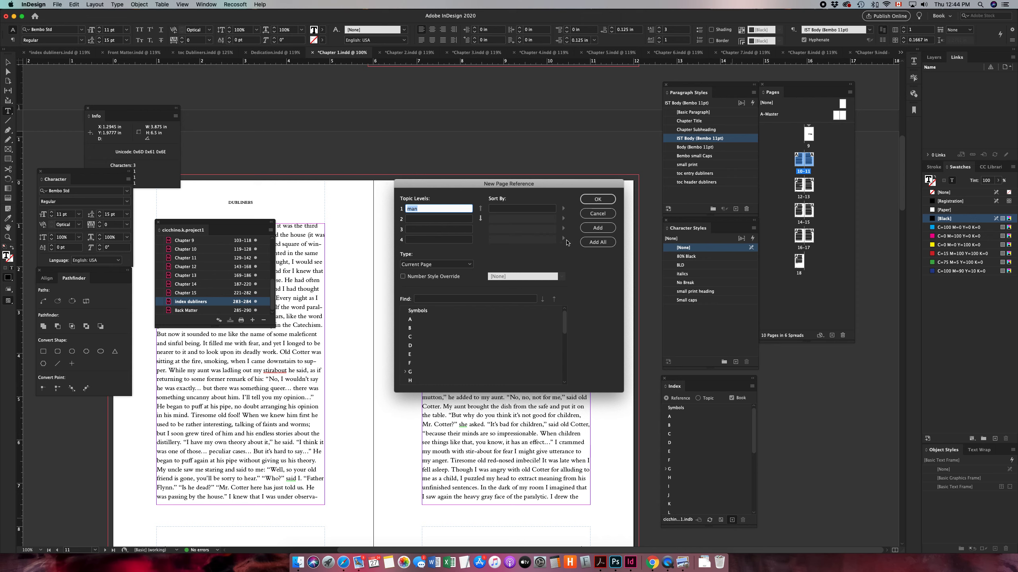
left_click(590, 243)
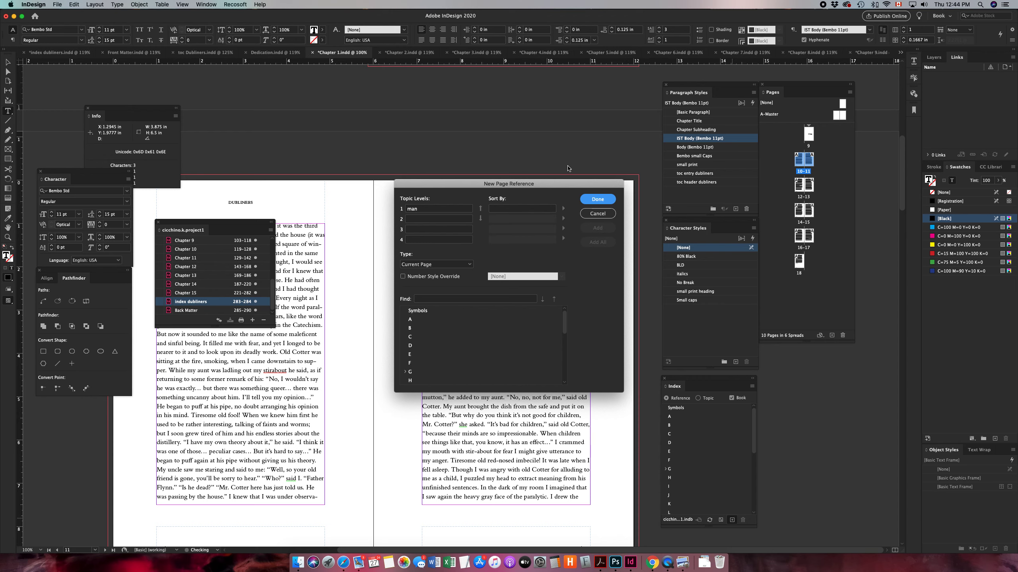
left_click(596, 200)
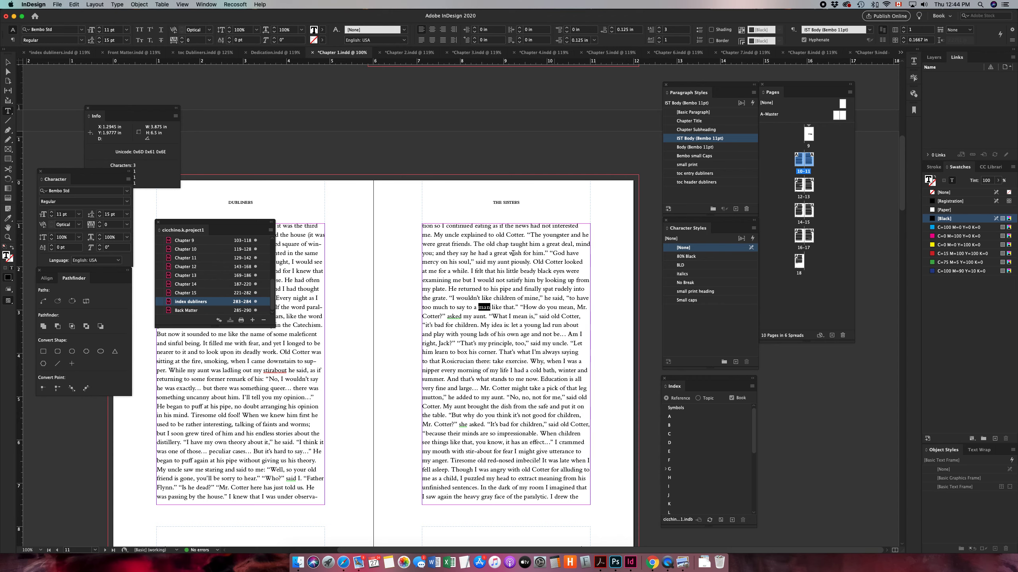
In Chapter 2, select the word "School" on page 21 and add page references for all its occurrences to the index.
left_click(401, 56)
scroll(491, 324, "down", 10)
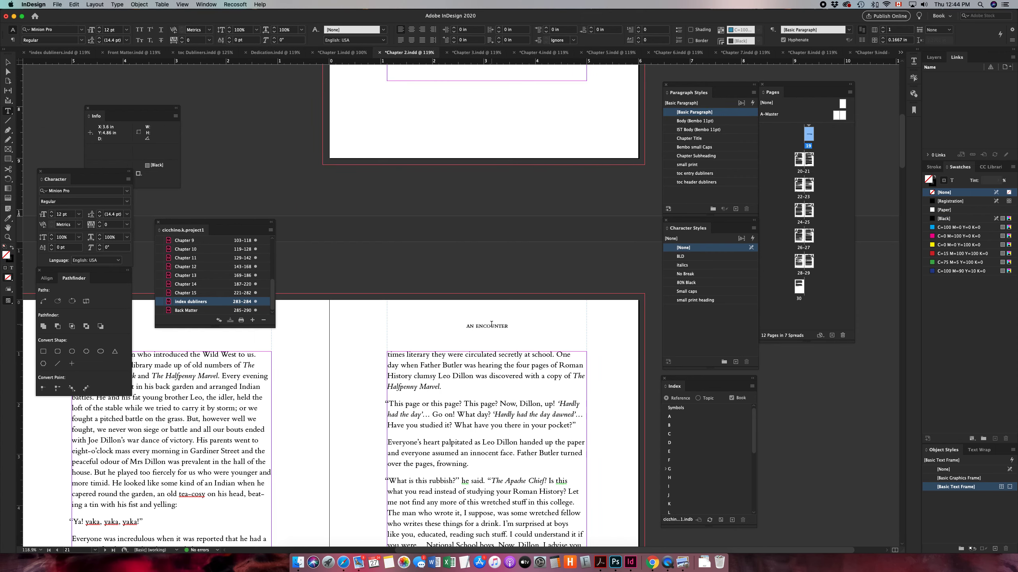
scroll(492, 323, "down", 10)
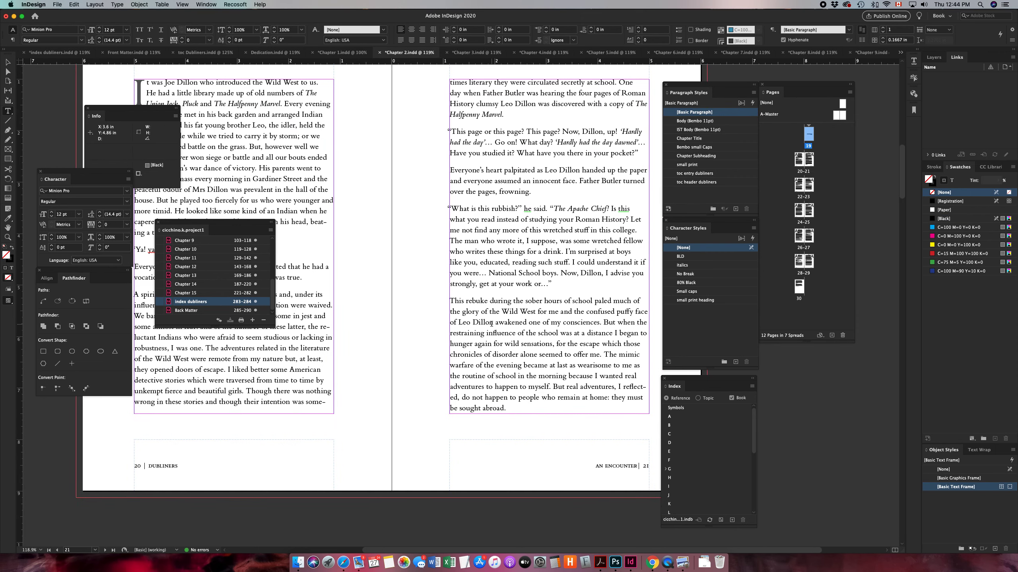
scroll(491, 324, "down", 1)
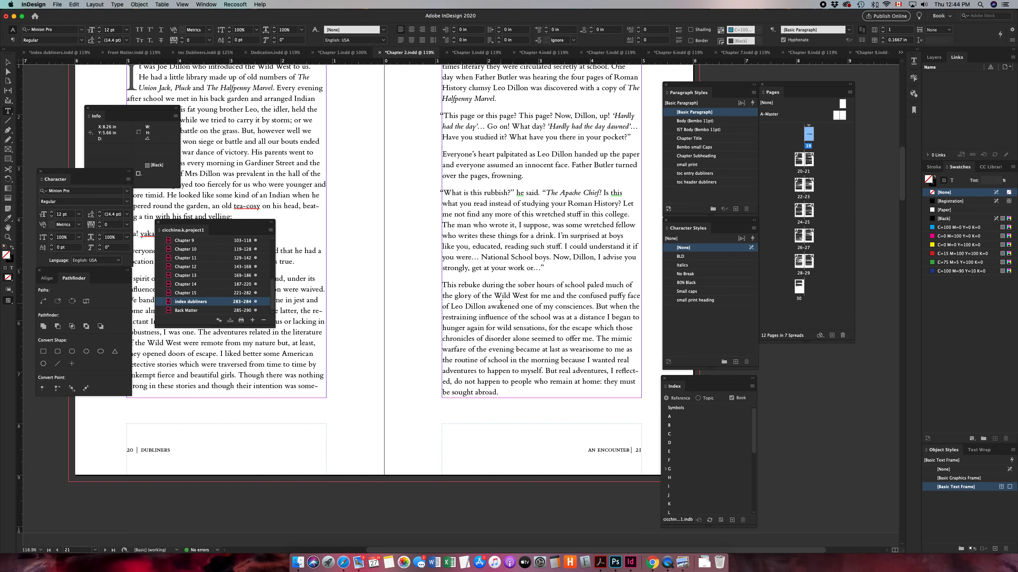
double_click(512, 257)
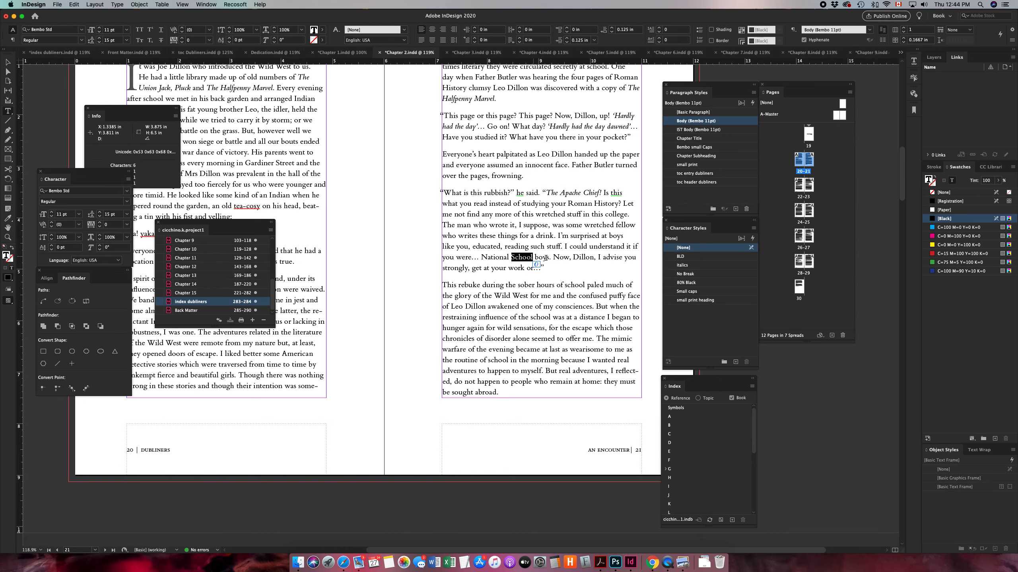
left_click(731, 520)
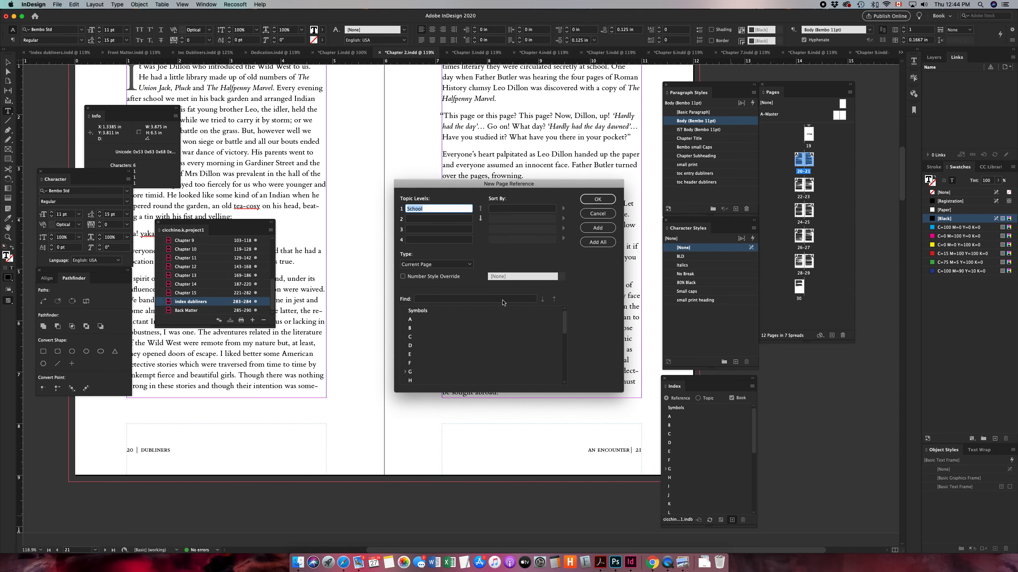
left_click(595, 243)
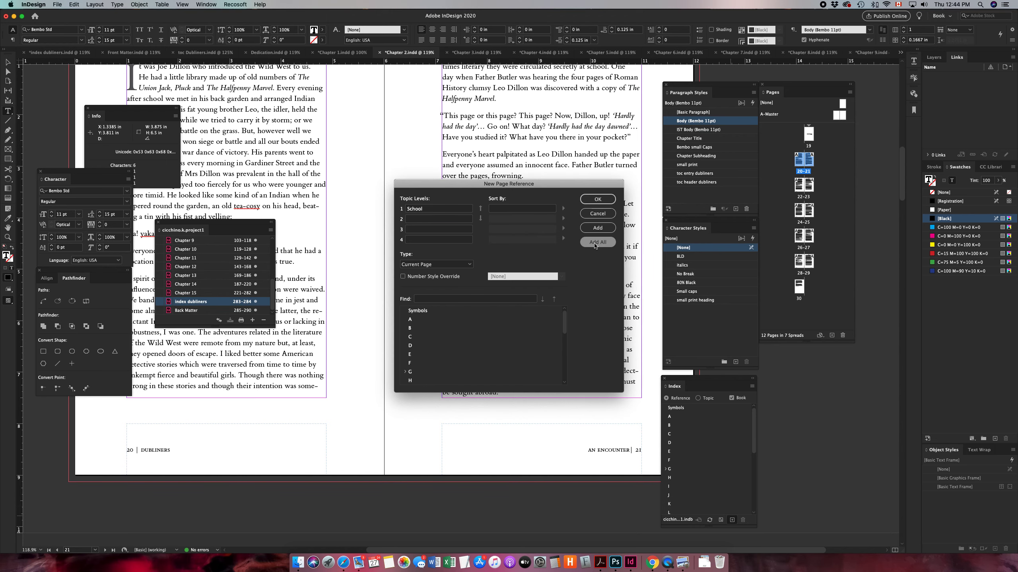
left_click(596, 200)
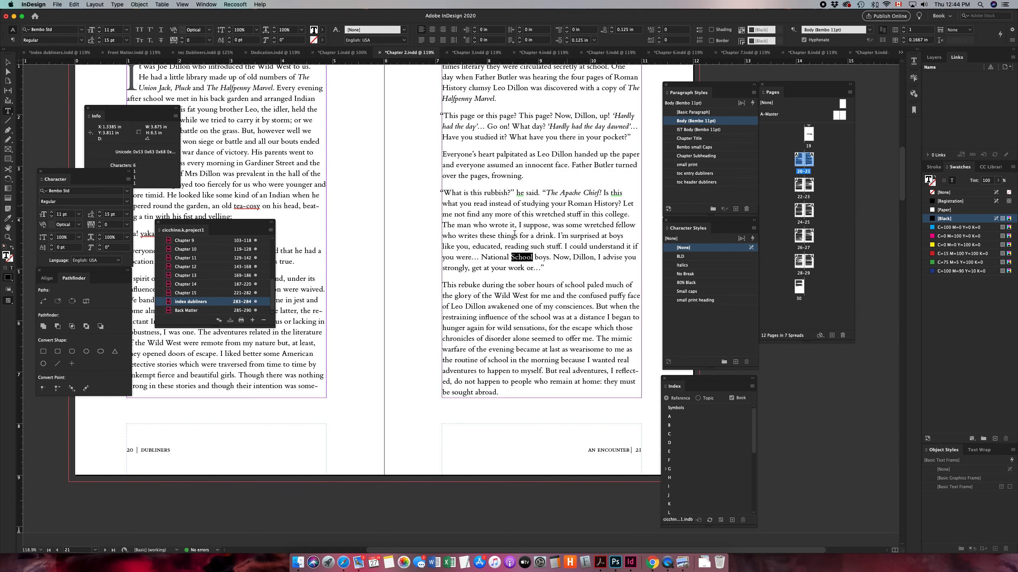
In Chapter 3, select the word "houses" on page 32 and add page references for all its occurrences to the index.
left_click(467, 53)
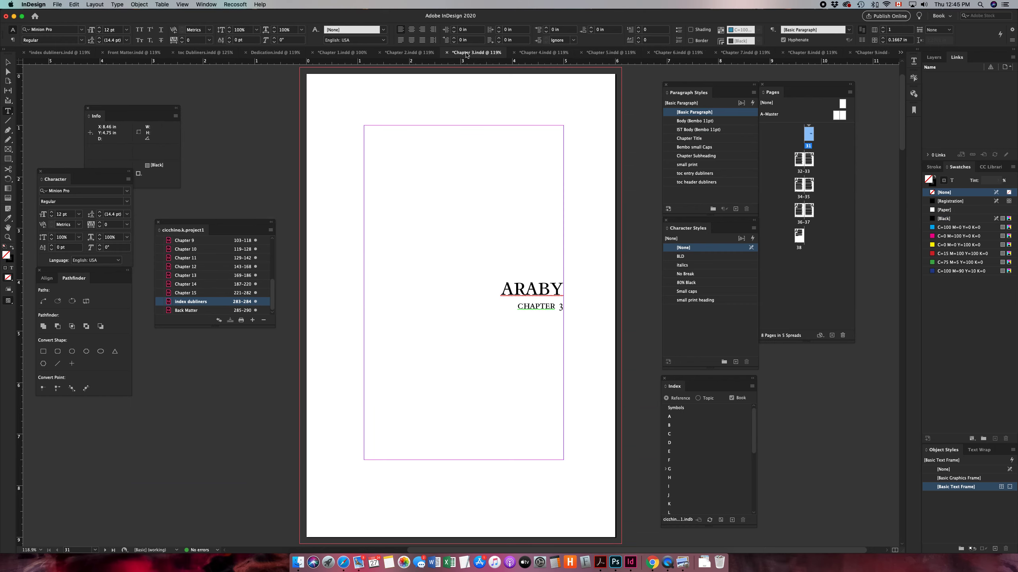
scroll(520, 394, "down", 15)
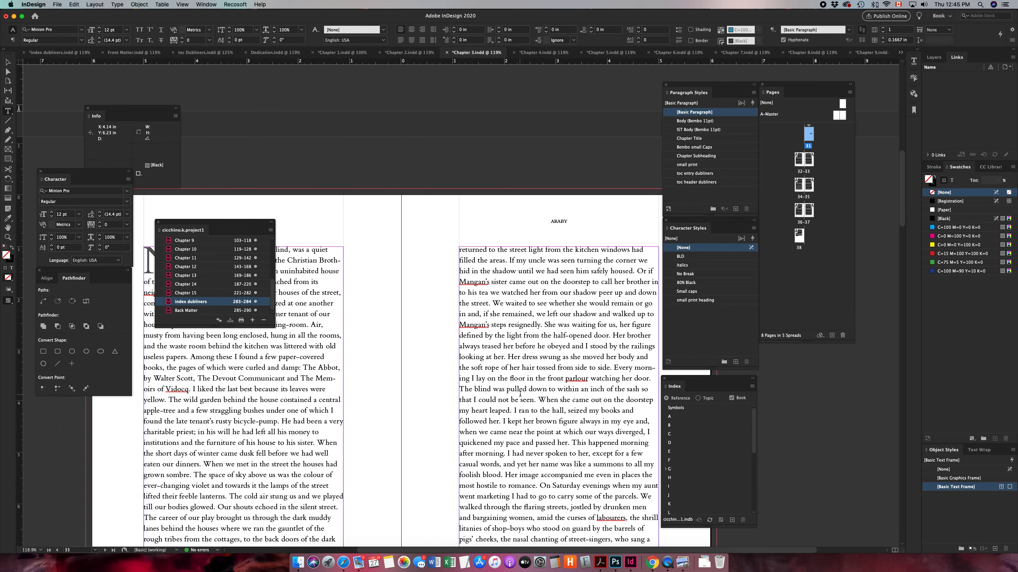
scroll(519, 393, "down", 2)
scroll(520, 394, "left", 3)
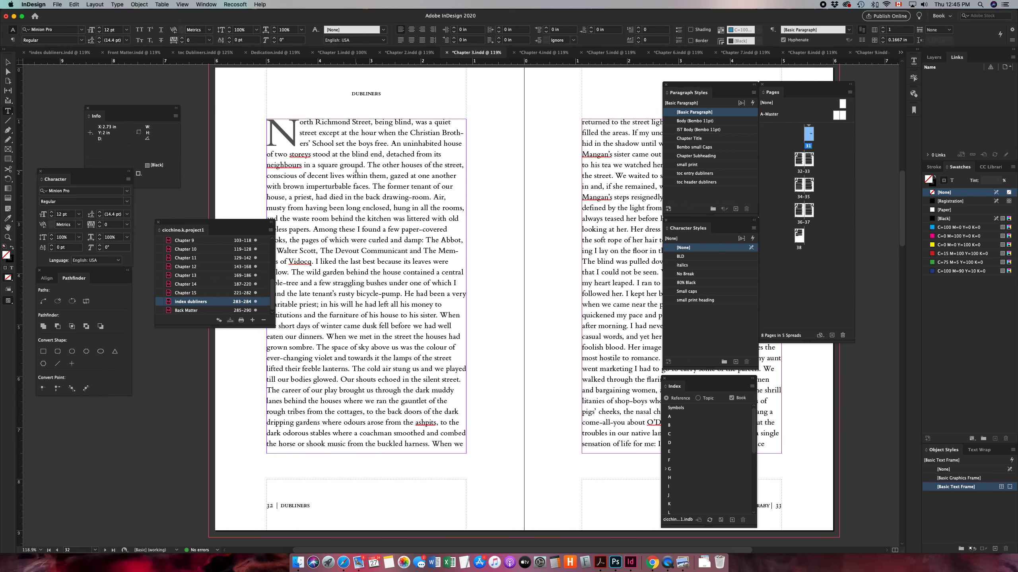
left_click_drag(418, 164, 422, 164)
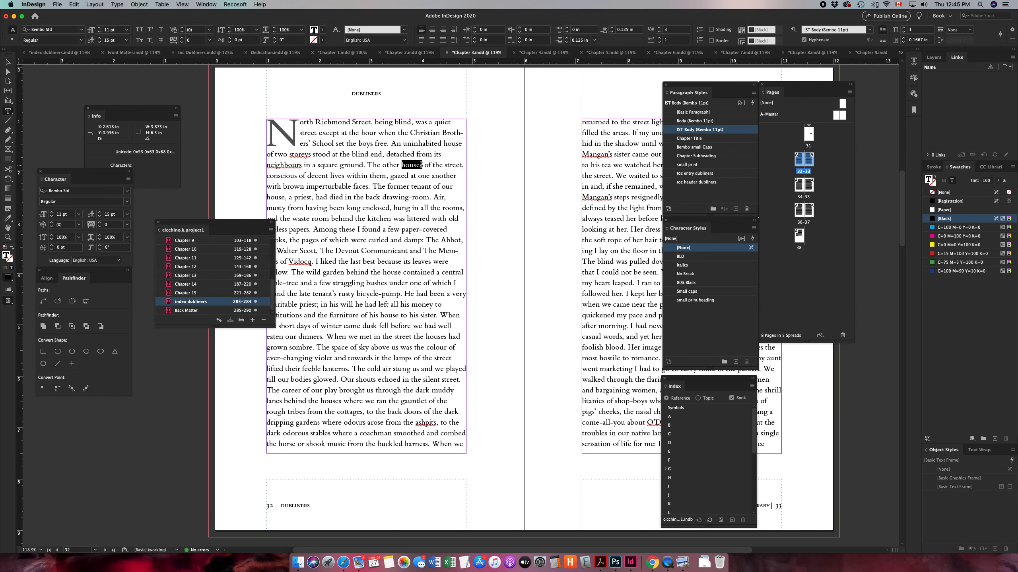
left_click(732, 521)
left_click(597, 242)
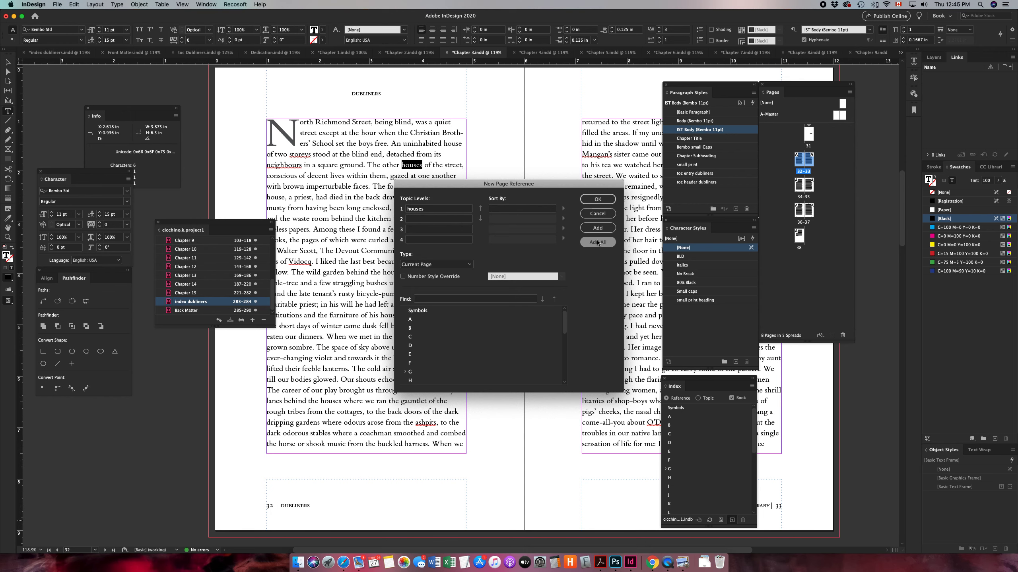
left_click(598, 199)
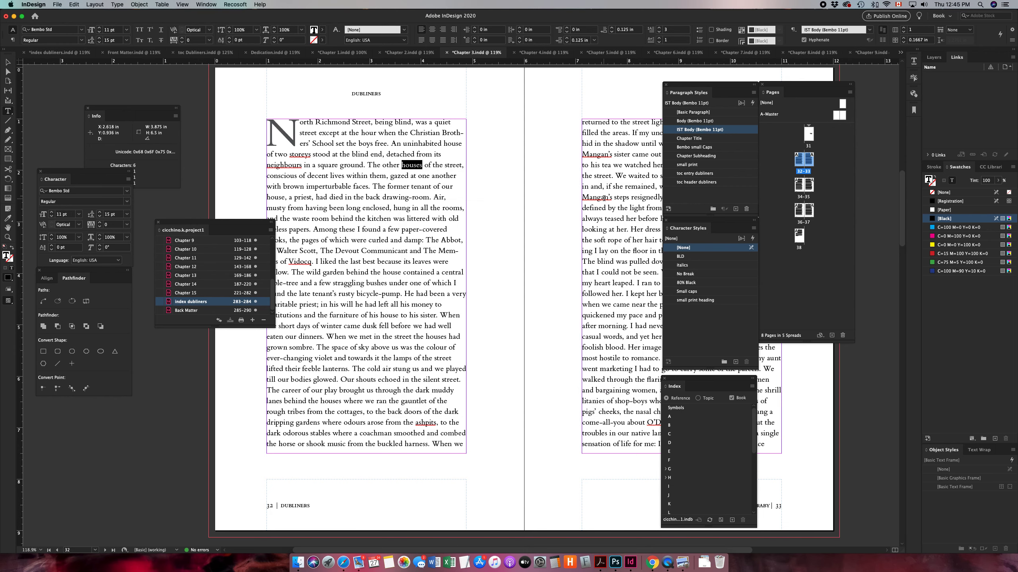
In Chapter 4, select the word "England" on page 40 and add page references for all its occurrences to the index.
left_click(533, 56)
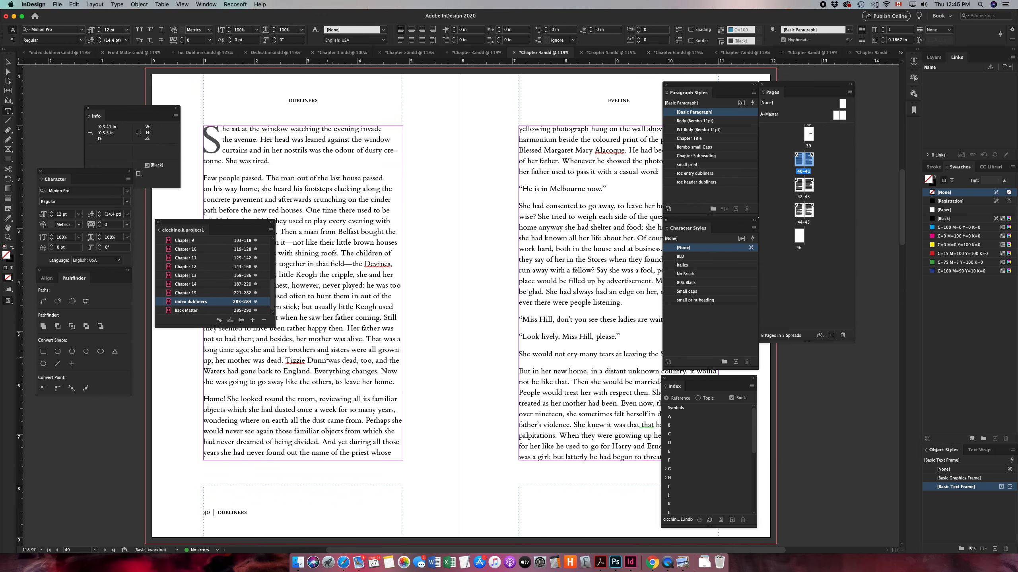
left_click(285, 371)
double_click(284, 371)
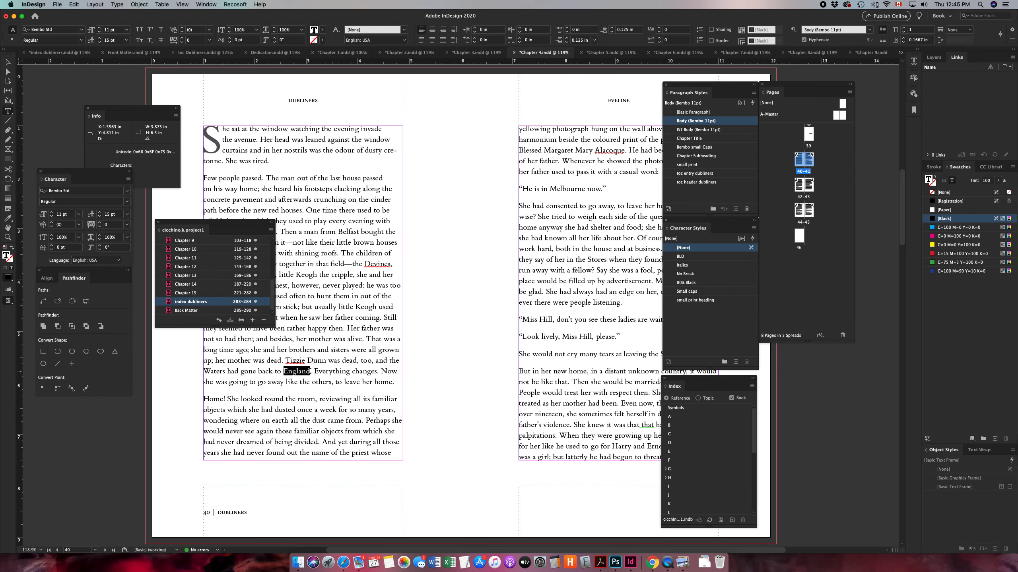
left_click(732, 520)
left_click(598, 242)
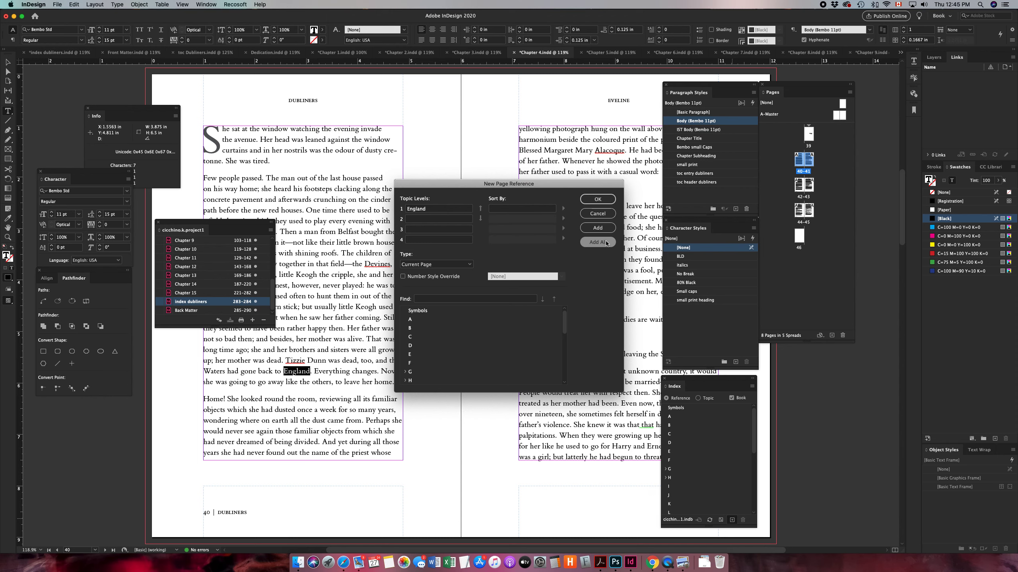
left_click(601, 199)
scroll(550, 305, "down", 3)
scroll(550, 305, "right", 3)
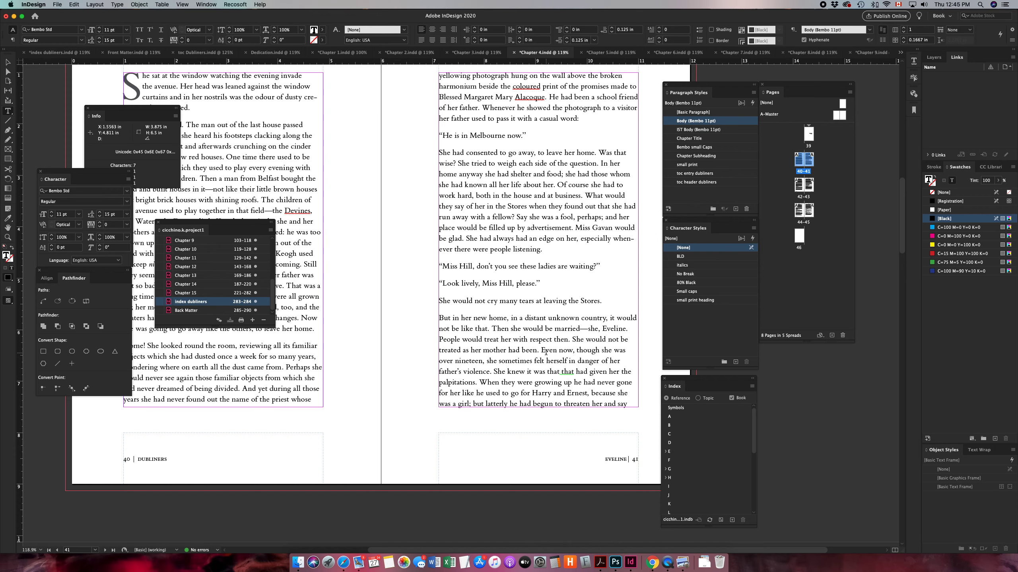
scroll(546, 351, "down", 1)
scroll(546, 351, "left", 1)
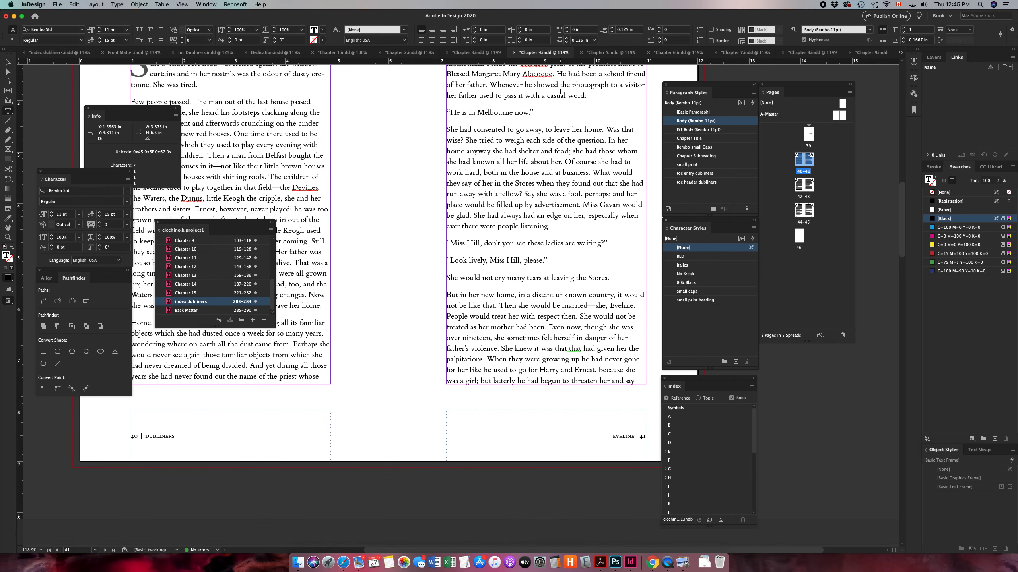
In Chapter 5, select the word "Dublin" on page 49 and add page references for all its occurrences to the index.
left_click(607, 54)
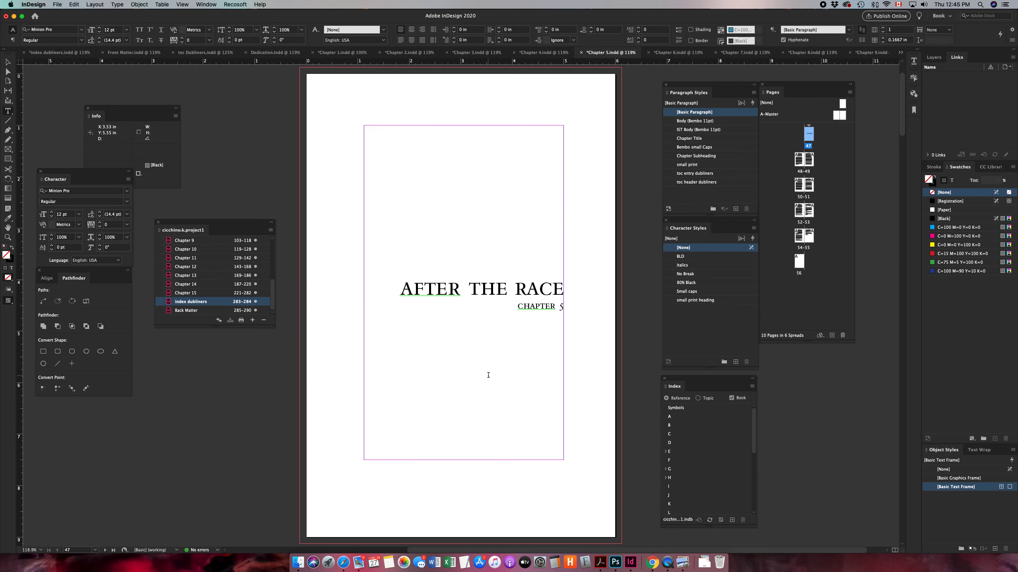
scroll(488, 376, "down", 15)
scroll(488, 375, "left", 4)
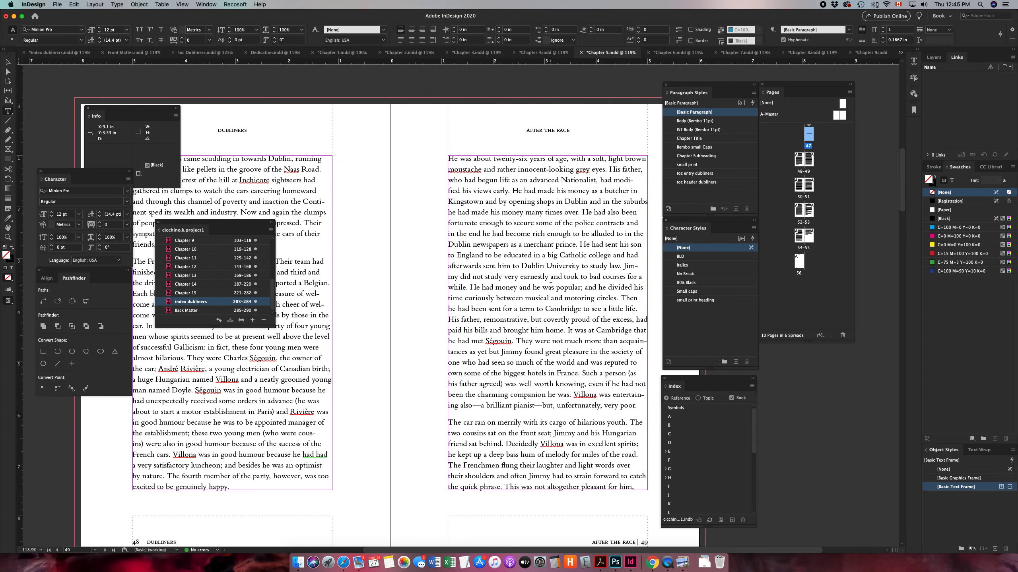
double_click(568, 202)
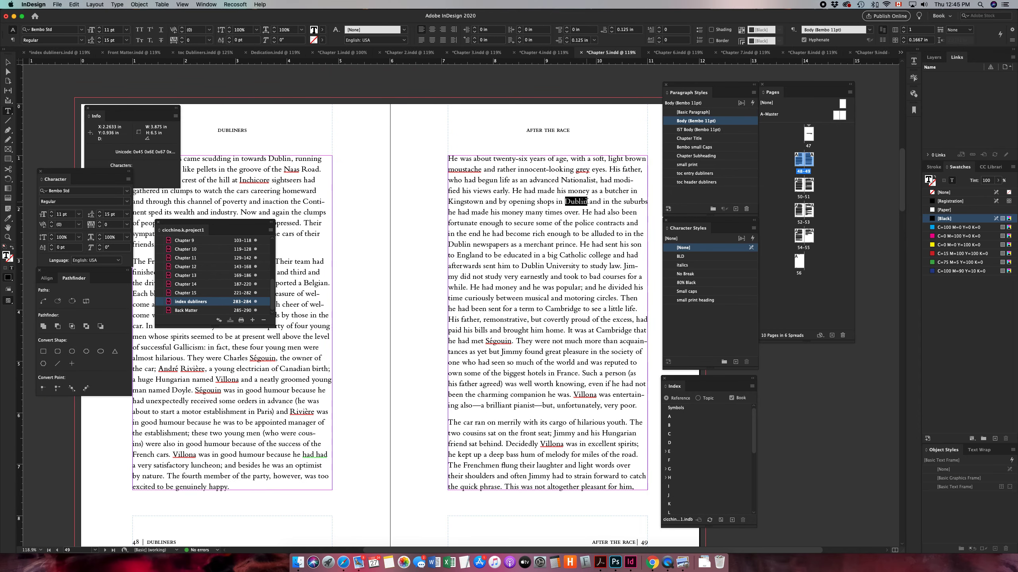
left_click(732, 520)
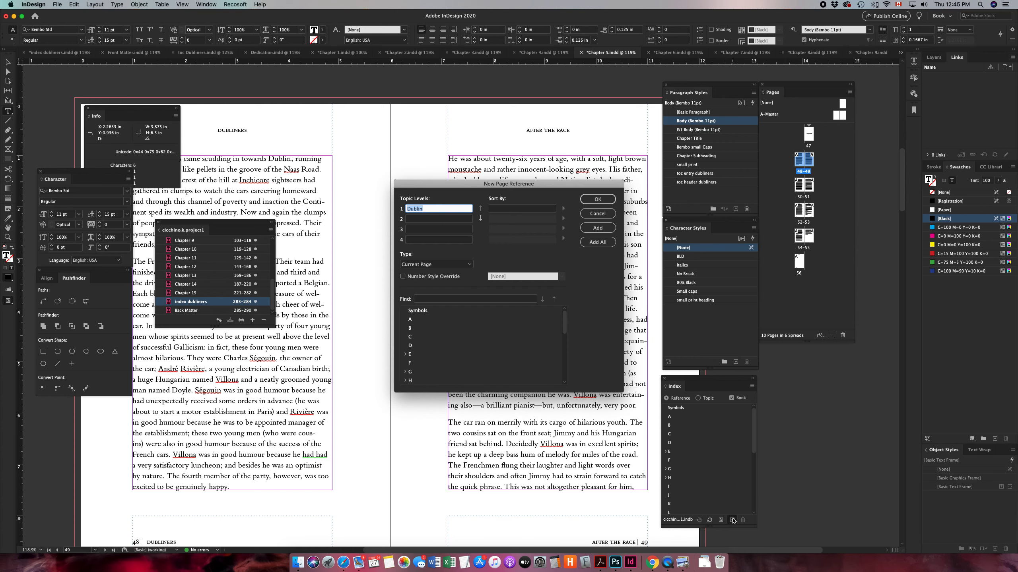
left_click(598, 243)
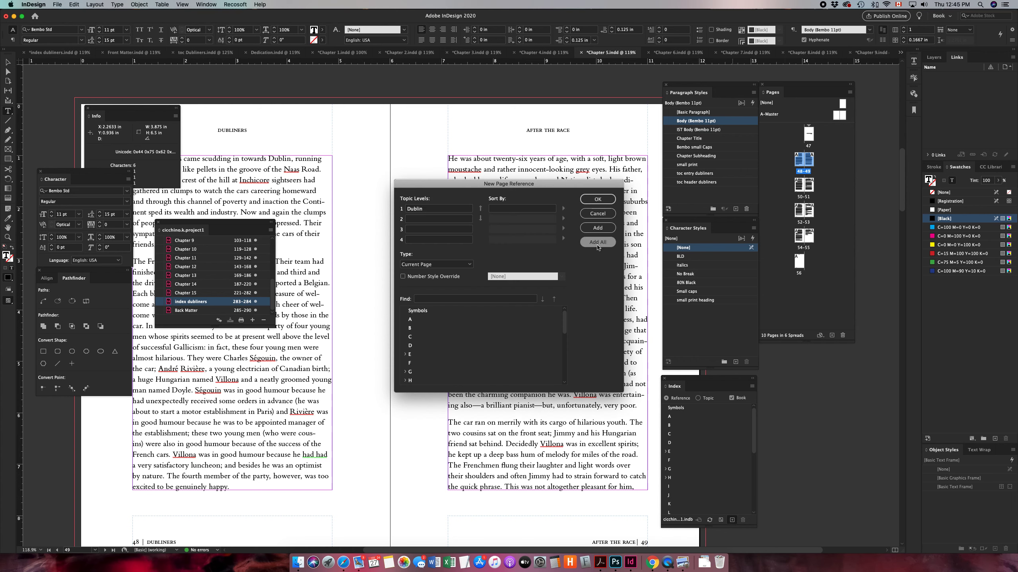
left_click(601, 199)
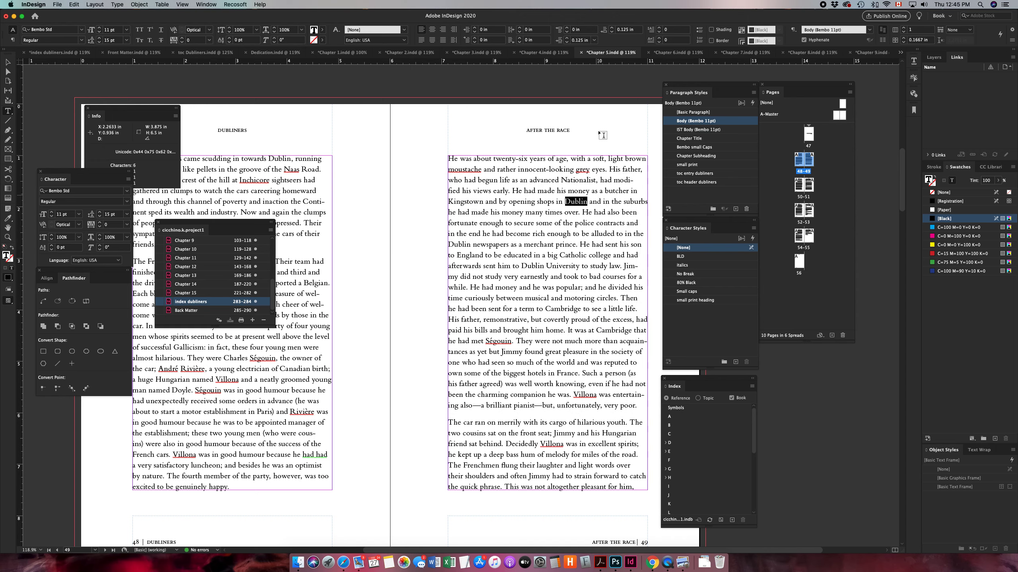
In Chapter 6, select the word "friends" on page 69 and add page references for all its occurrences to the index.
left_click(669, 54)
scroll(584, 246, "right", 5)
scroll(585, 246, "up", 1)
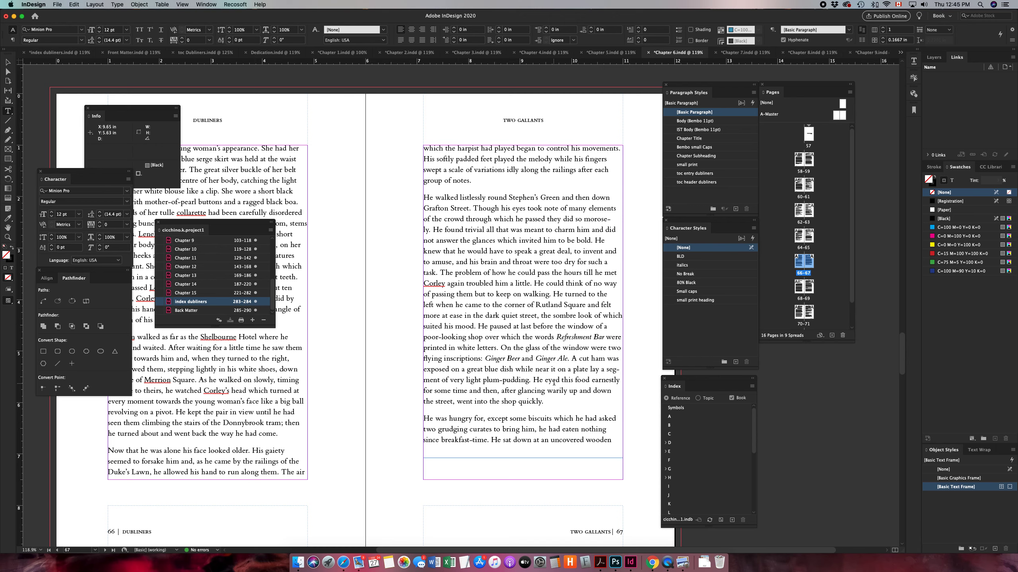
scroll(556, 385, "down", 10)
scroll(556, 385, "left", 3)
scroll(554, 382, "down", 6)
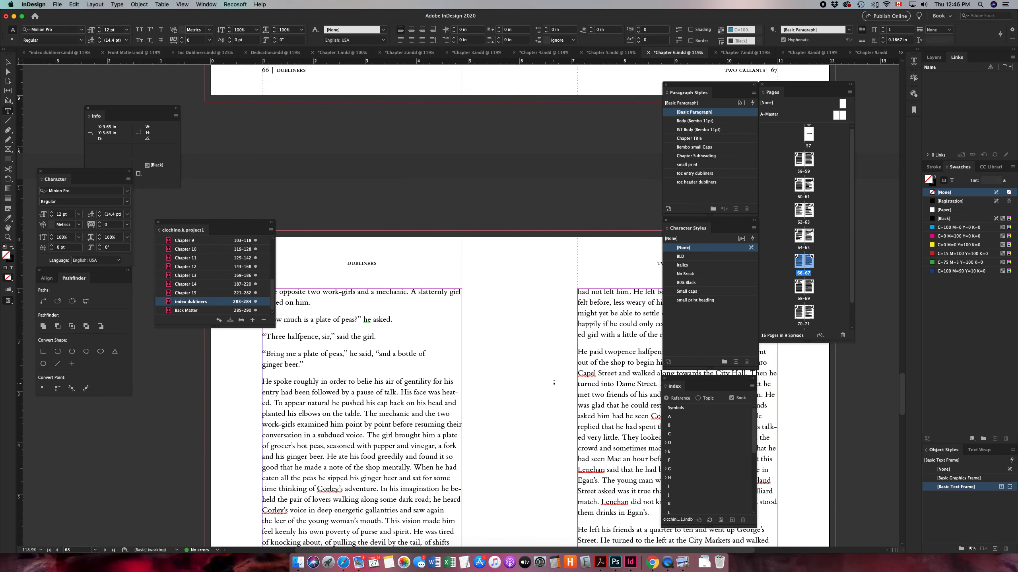
scroll(553, 382, "down", 5)
scroll(554, 383, "right", 3)
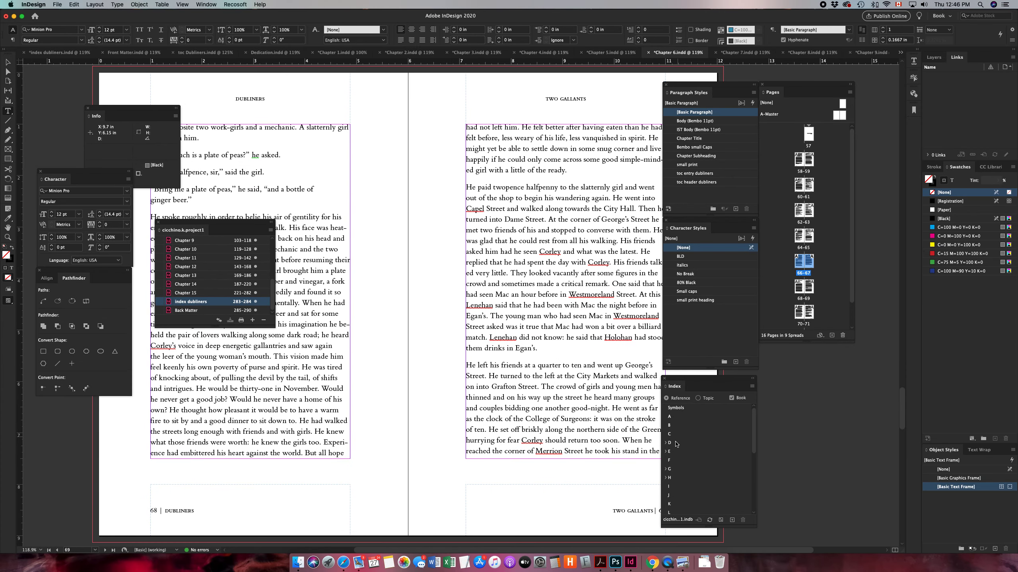
double_click(521, 366)
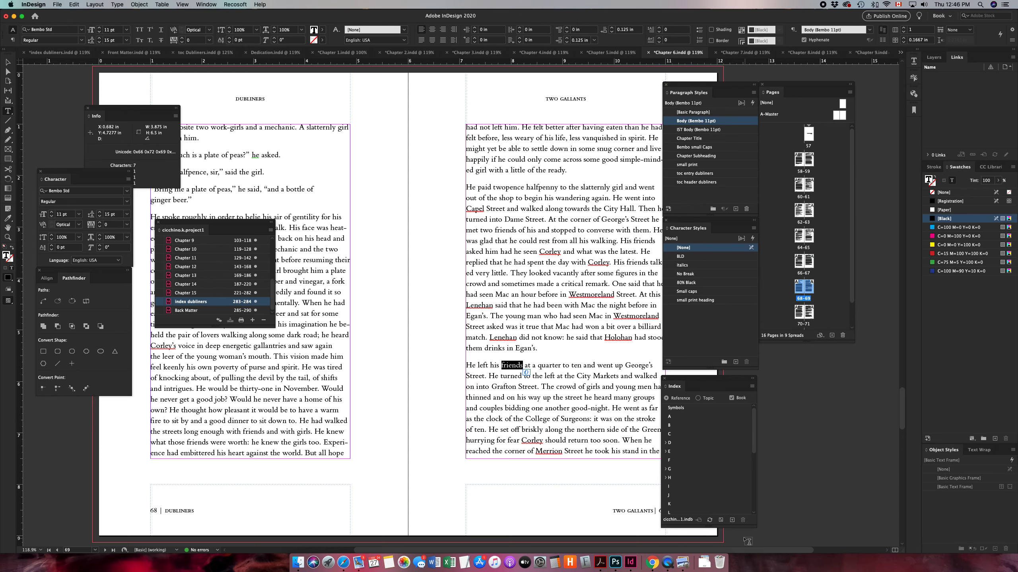
left_click(731, 521)
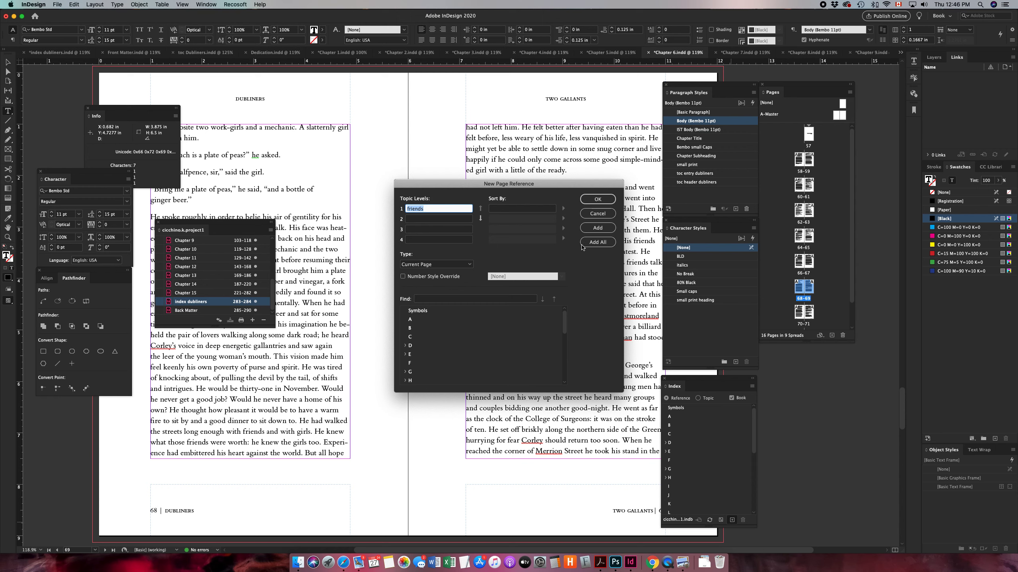
left_click(597, 243)
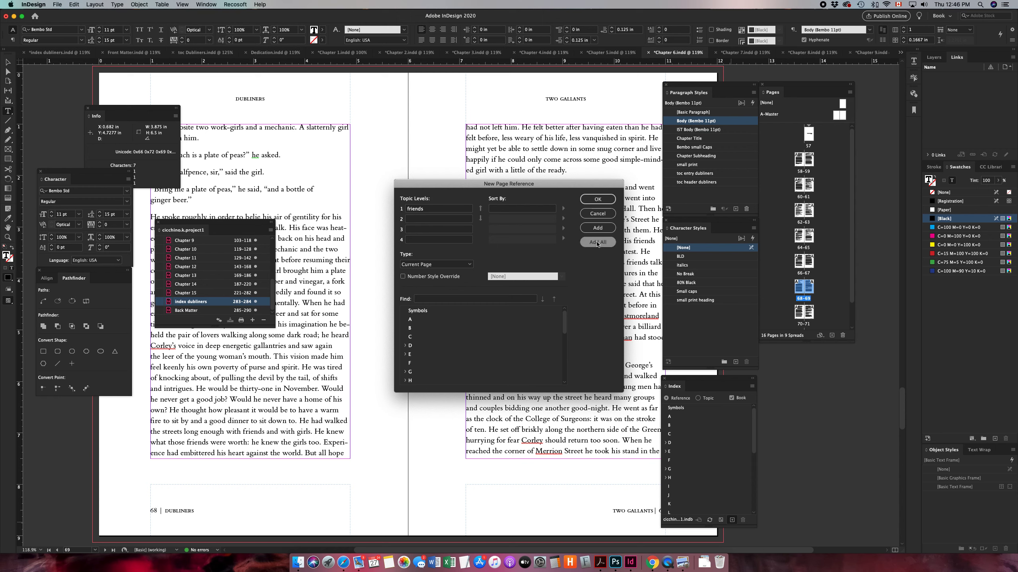
left_click(599, 201)
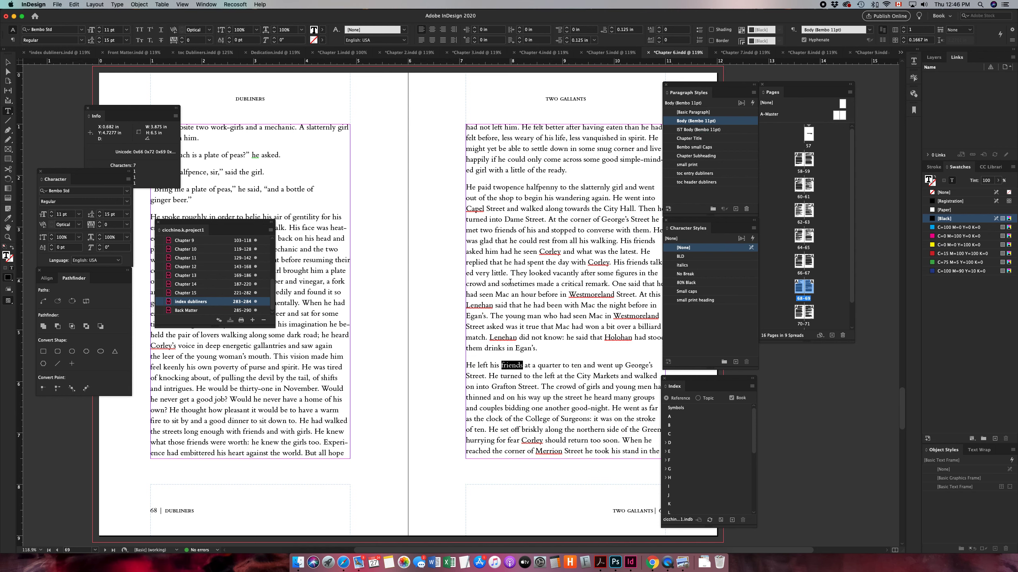
Open the index dubliners document from the book and check the index entries listed under D, E and F.
double_click(195, 304)
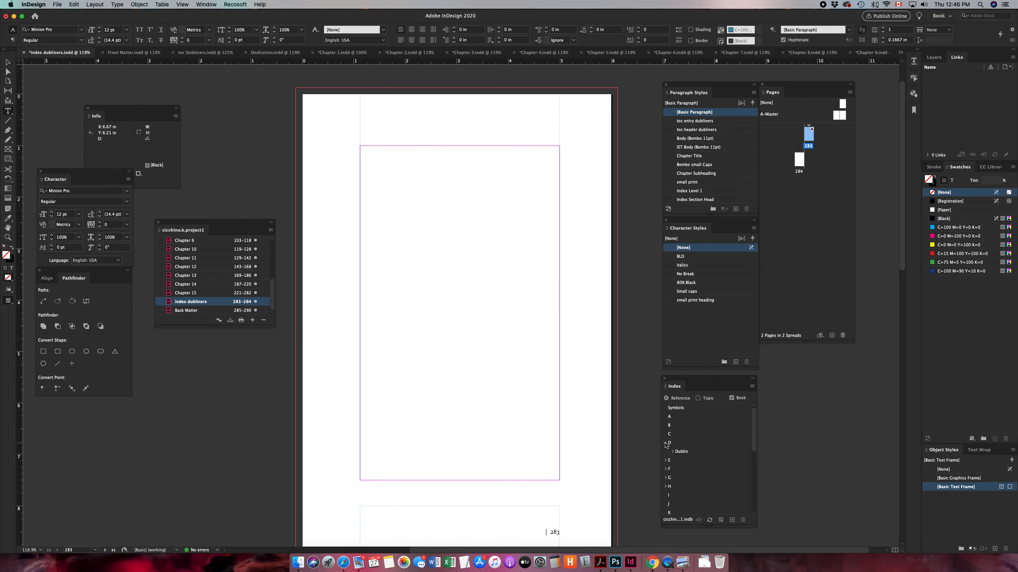
left_click(666, 451)
left_click(666, 452)
left_click(666, 460)
left_click(666, 461)
Generate the index for all book documents with the title "index" in the toc header dubliners style, and place it within page 283's margins.
left_click(721, 521)
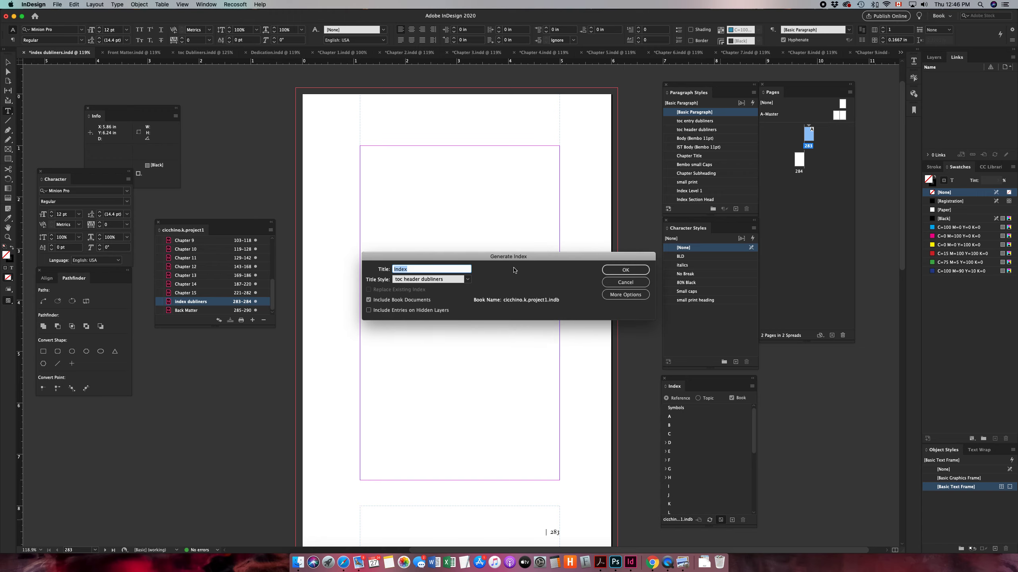
left_click(398, 270)
key("BackSpace")
type("i")
left_click(613, 296)
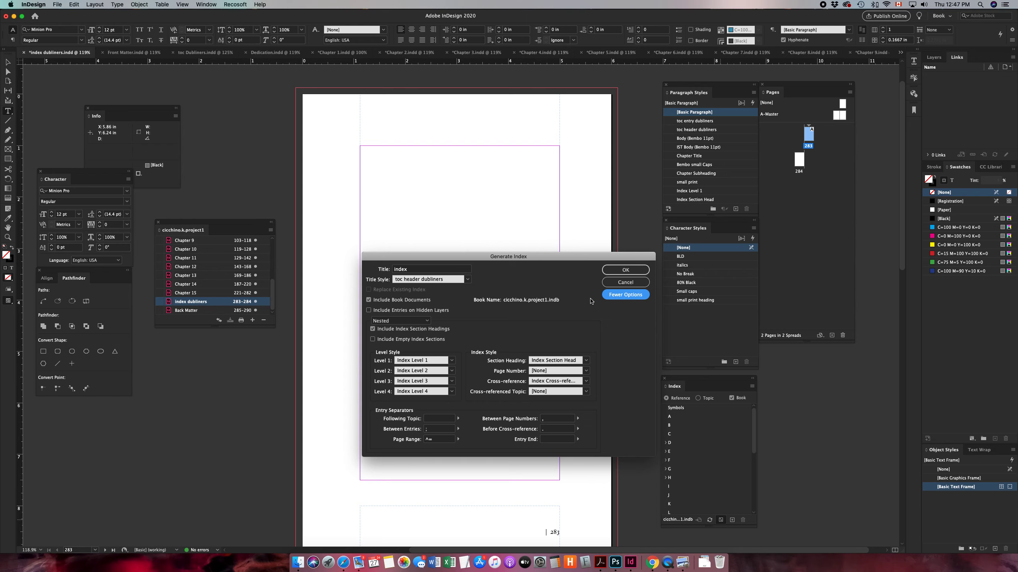
left_click(620, 271)
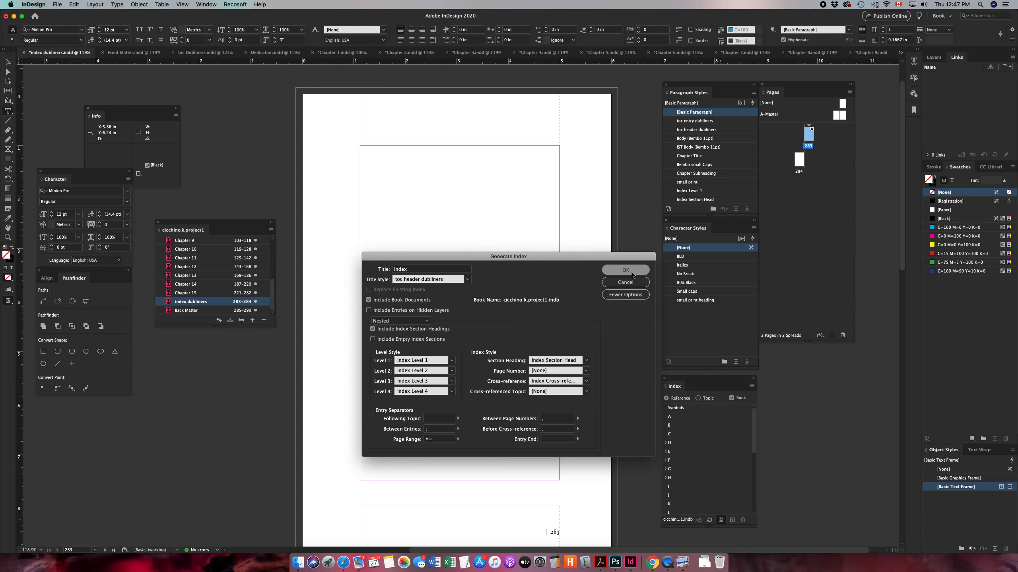
left_click(632, 274)
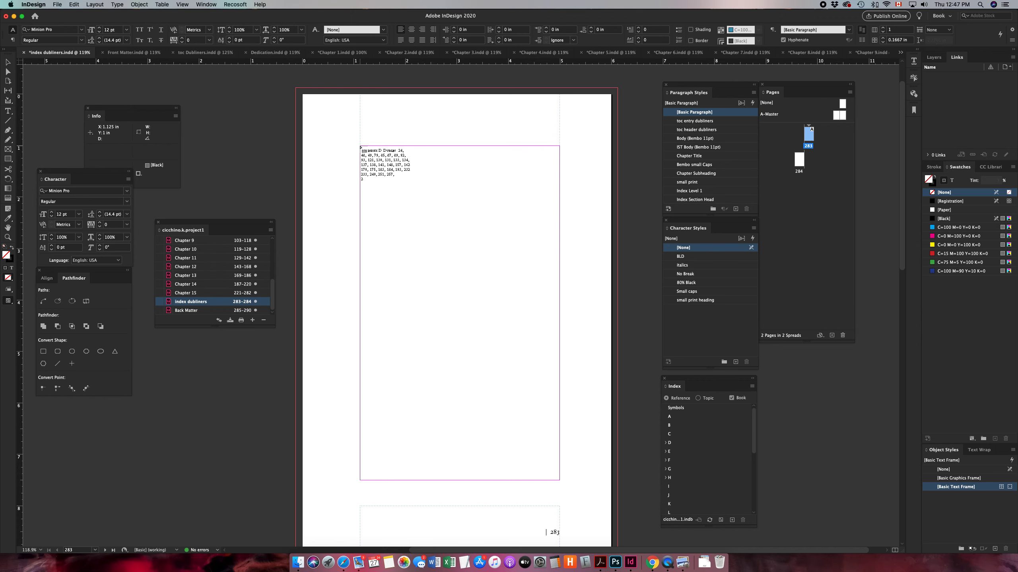
left_click(361, 147)
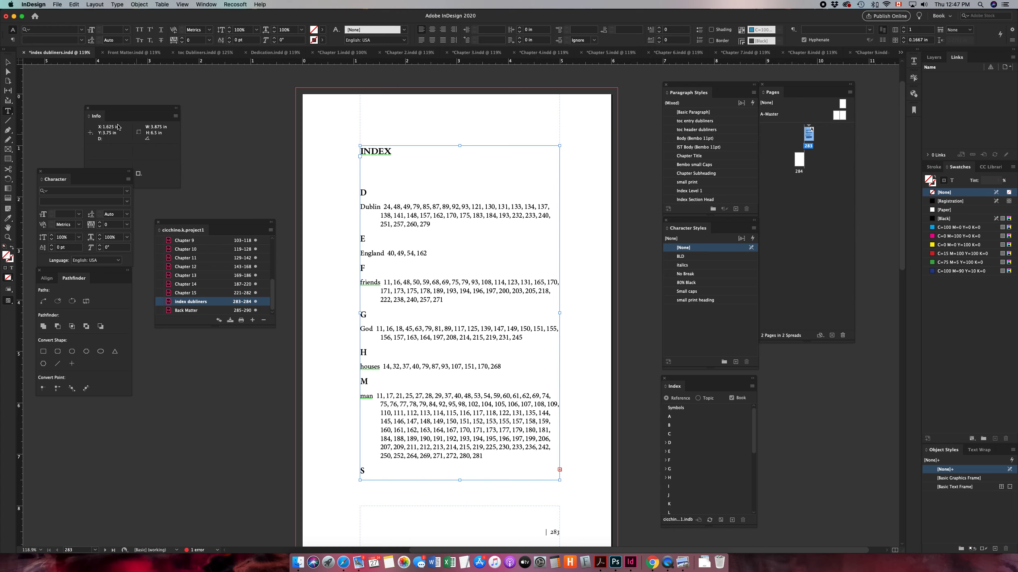
Flow the overset index text from the frame on page 283 into the margin area of page 284.
left_click(9, 61)
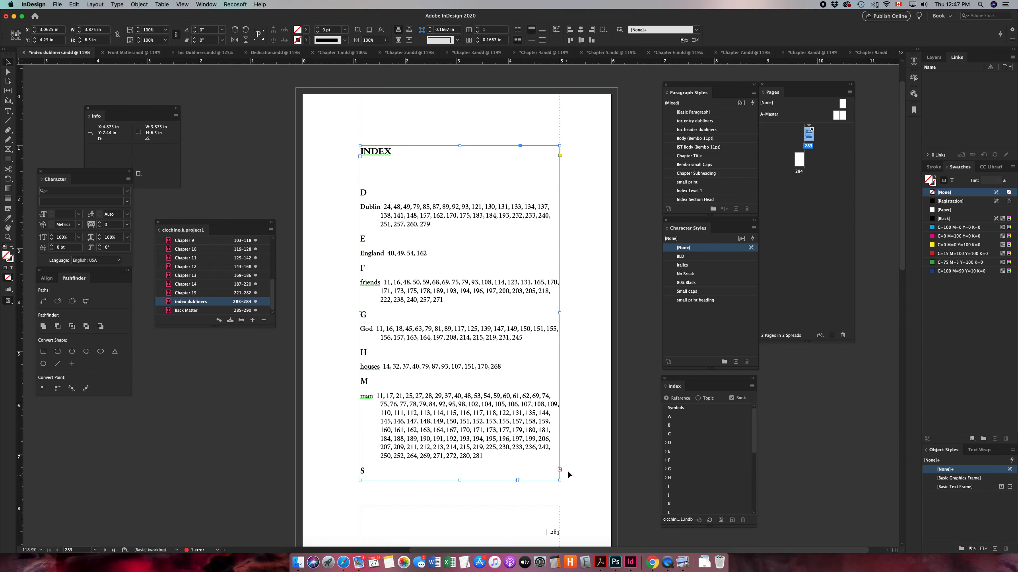
left_click(560, 470)
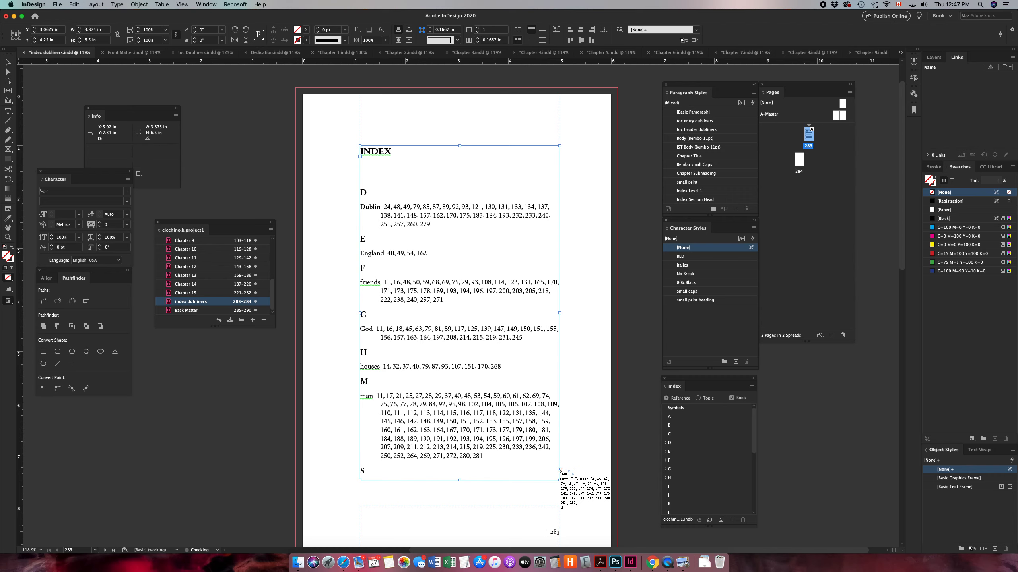
scroll(420, 446, "down", 5)
scroll(420, 447, "down", 10)
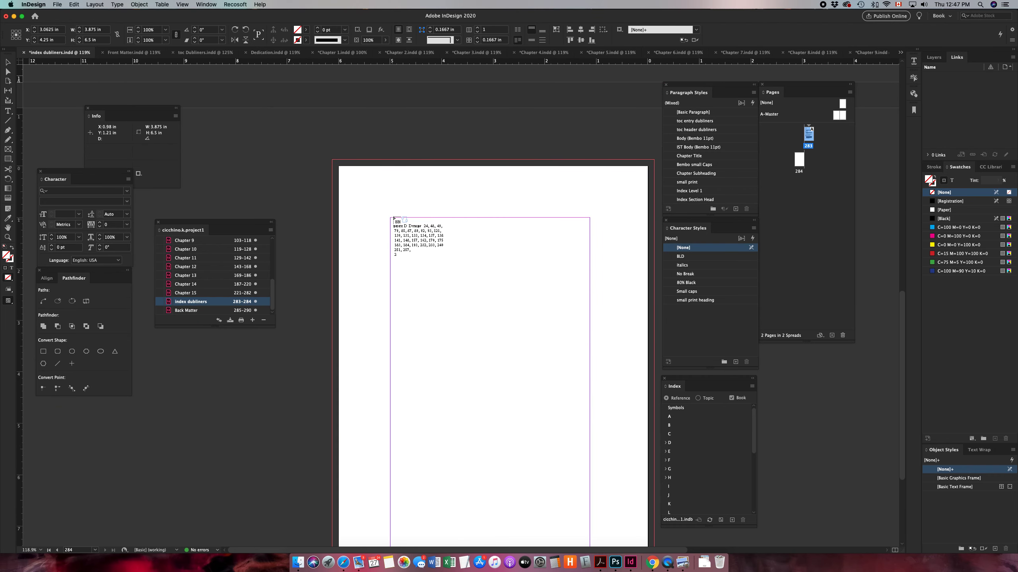
left_click(389, 218)
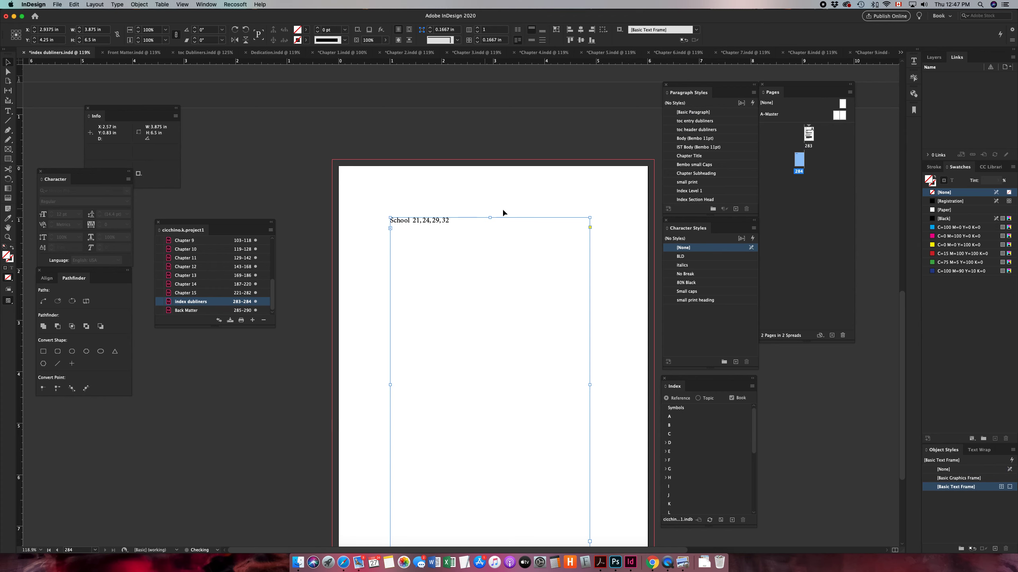
Shorten the index text frame on page 283 to end just below the "houses" entry, moving the M section to page 284.
scroll(497, 211, "up", 10)
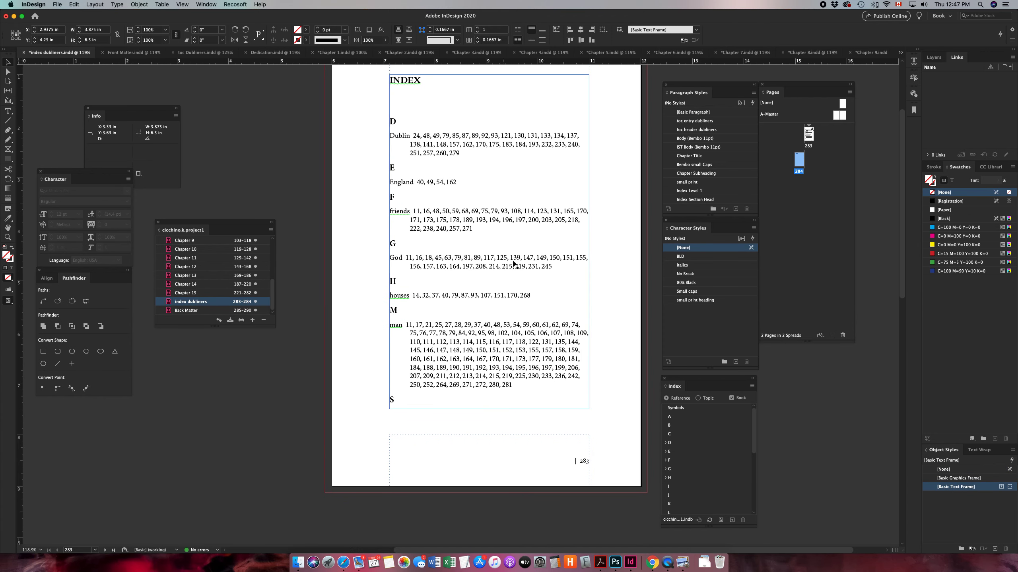
left_click(518, 336)
left_click_drag(489, 409, 461, 306)
left_click(450, 351)
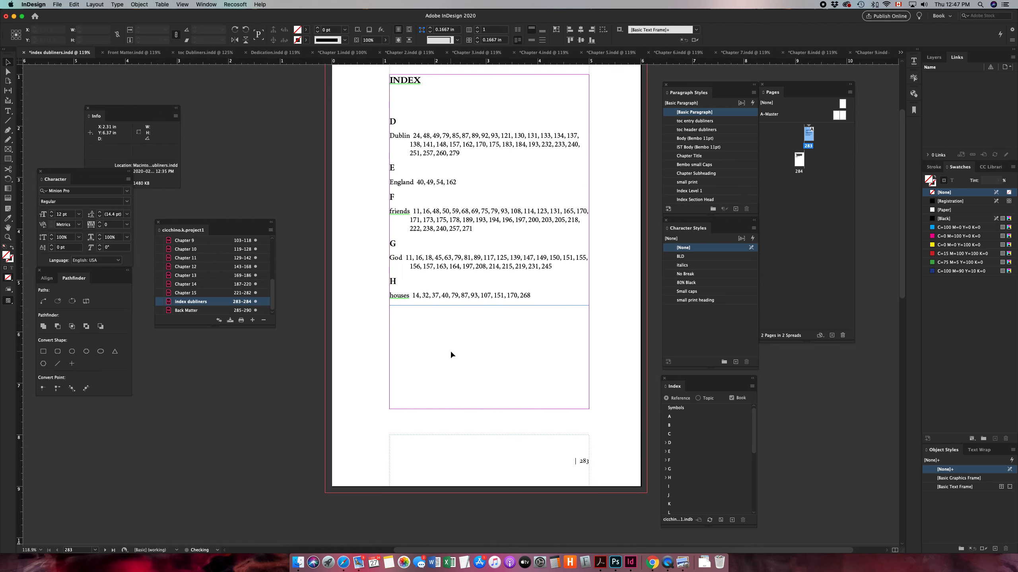
scroll(450, 350, "down", 10)
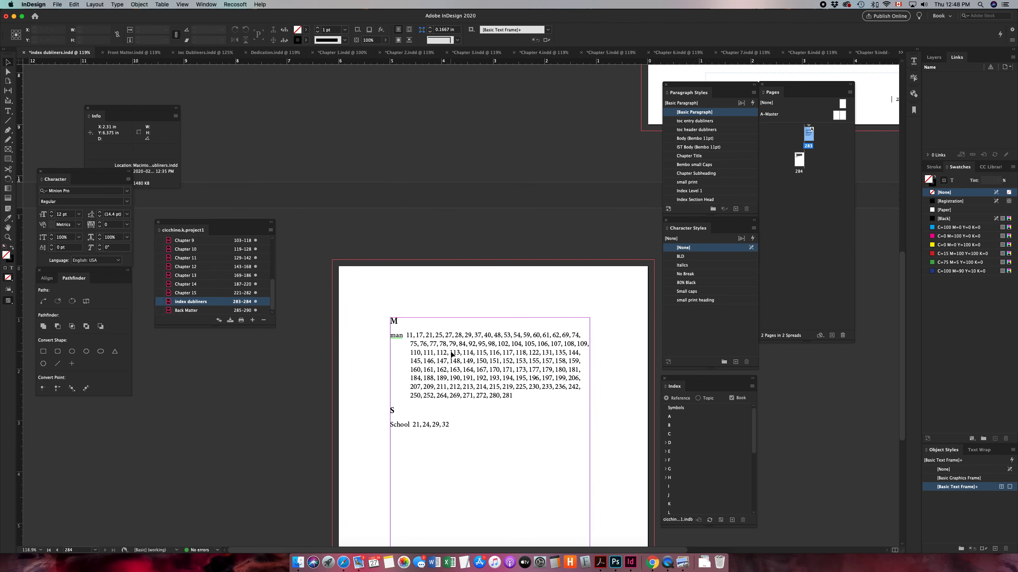
scroll(451, 354, "up", 10)
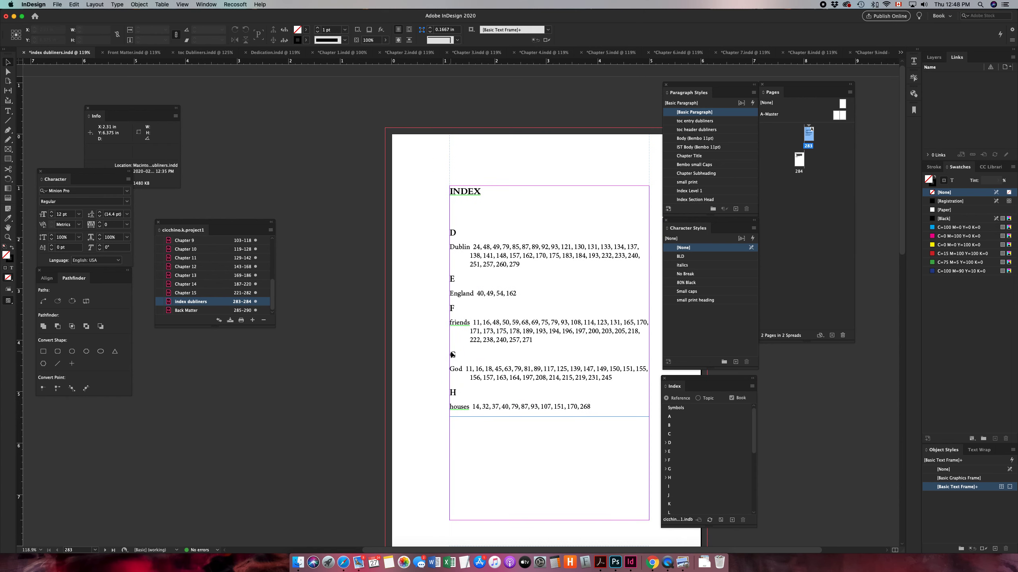
Examine the text of the index title and entries on page 283 and the paragraph styles applied to them.
double_click(480, 196)
left_click_drag(469, 192, 521, 340)
left_click(521, 339)
left_click(482, 255)
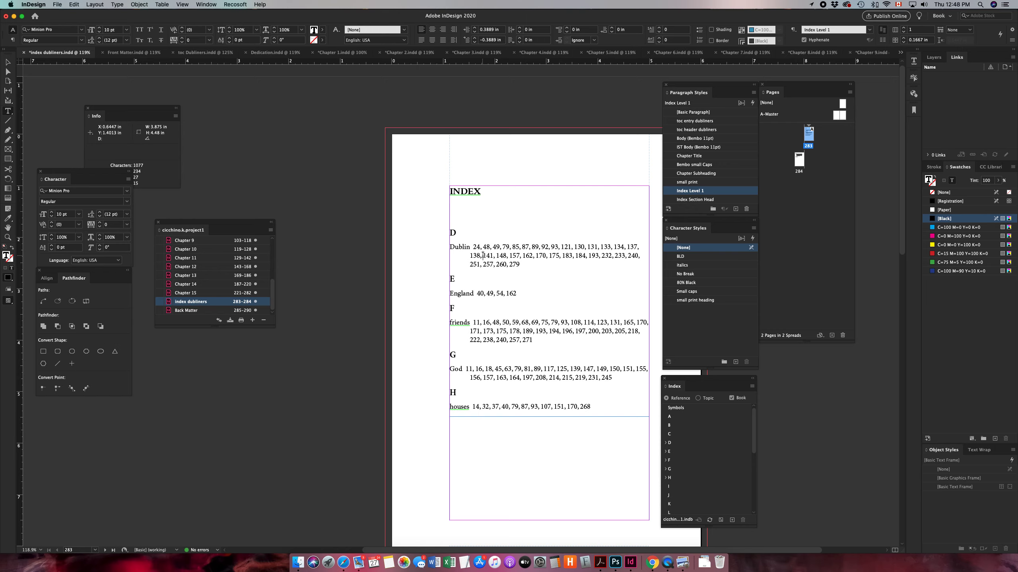
left_click_drag(468, 255, 520, 256)
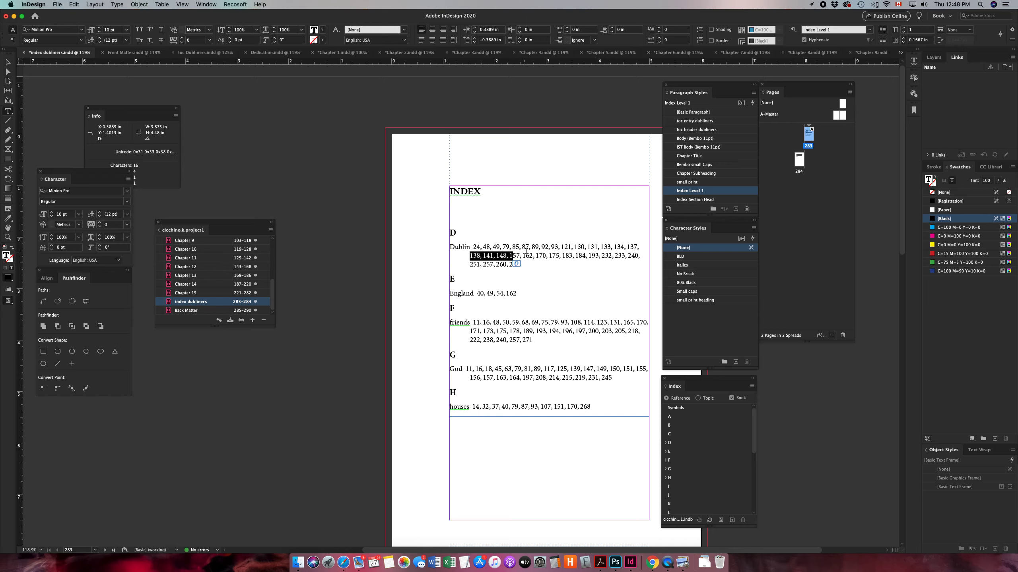
left_click(609, 224)
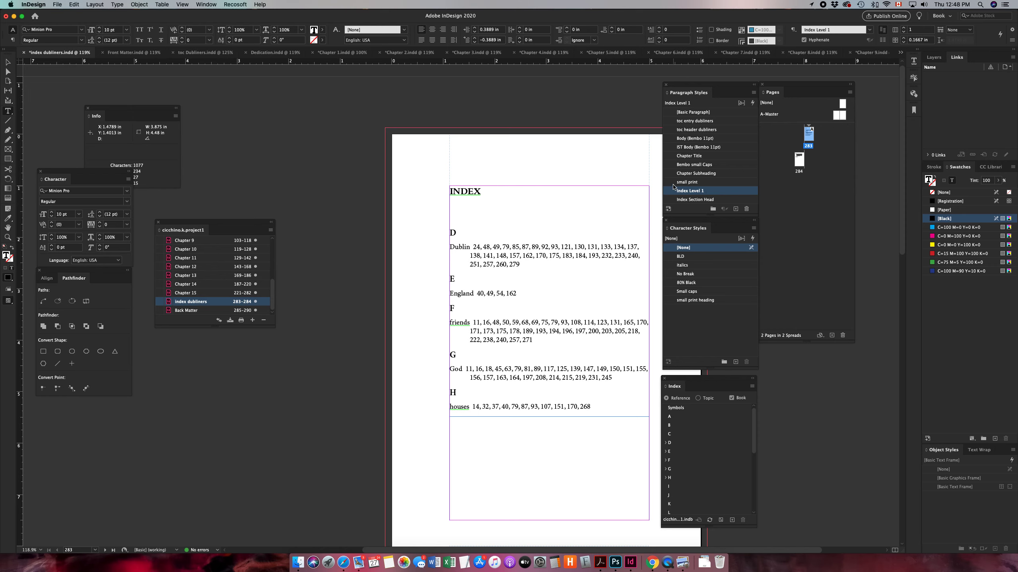
left_click_drag(470, 255, 461, 288)
left_click(484, 262)
left_click_drag(497, 255, 479, 255)
left_click(479, 255)
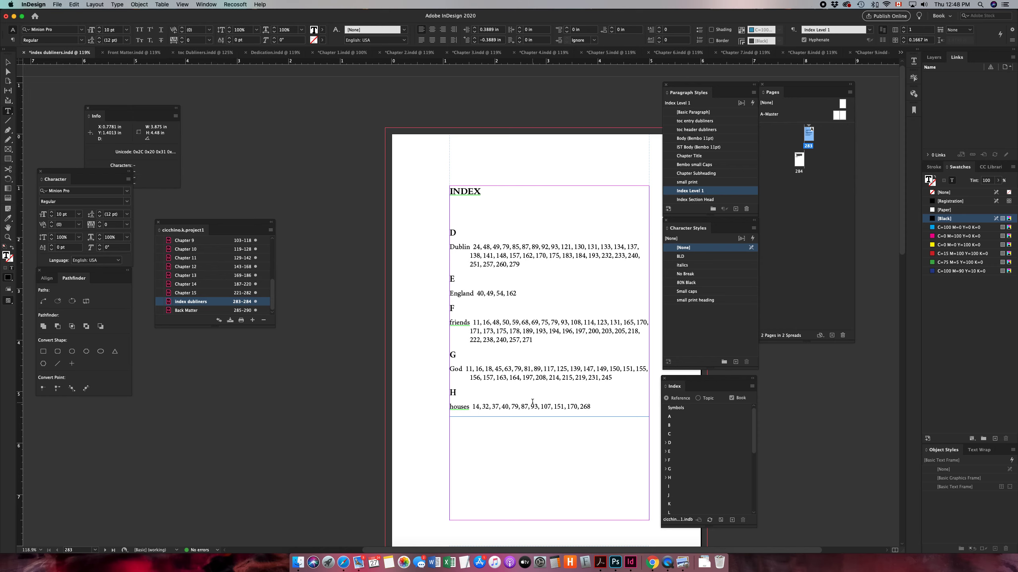
Set the font family of the Index Level 1 paragraph style to Bembo Std.
double_click(715, 193)
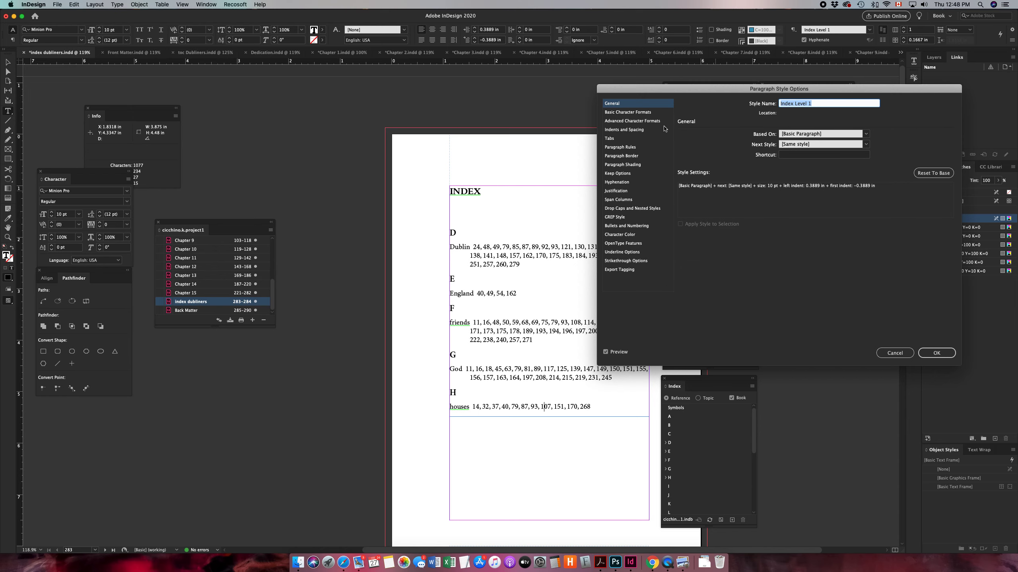
left_click(632, 113)
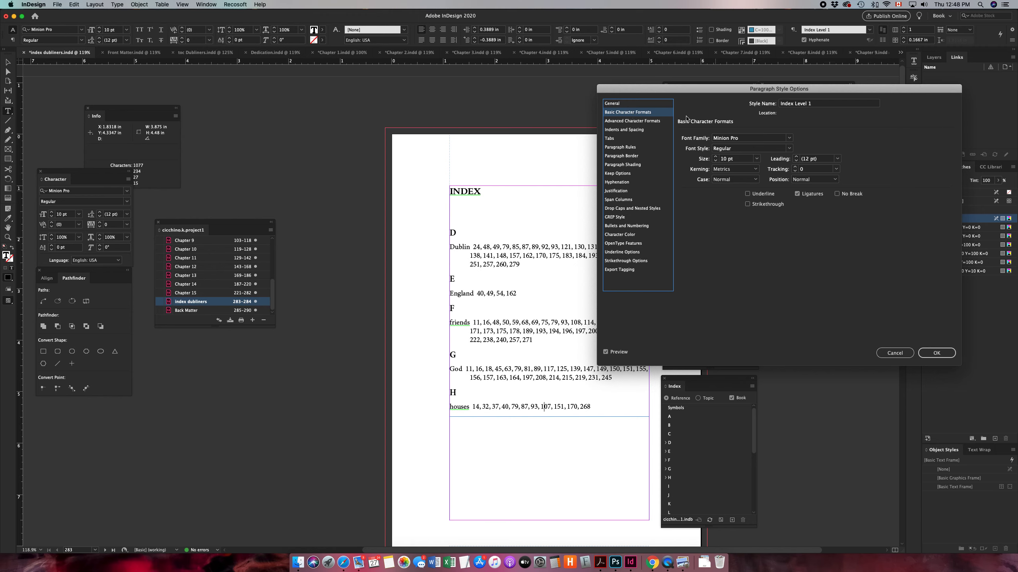
left_click(791, 139)
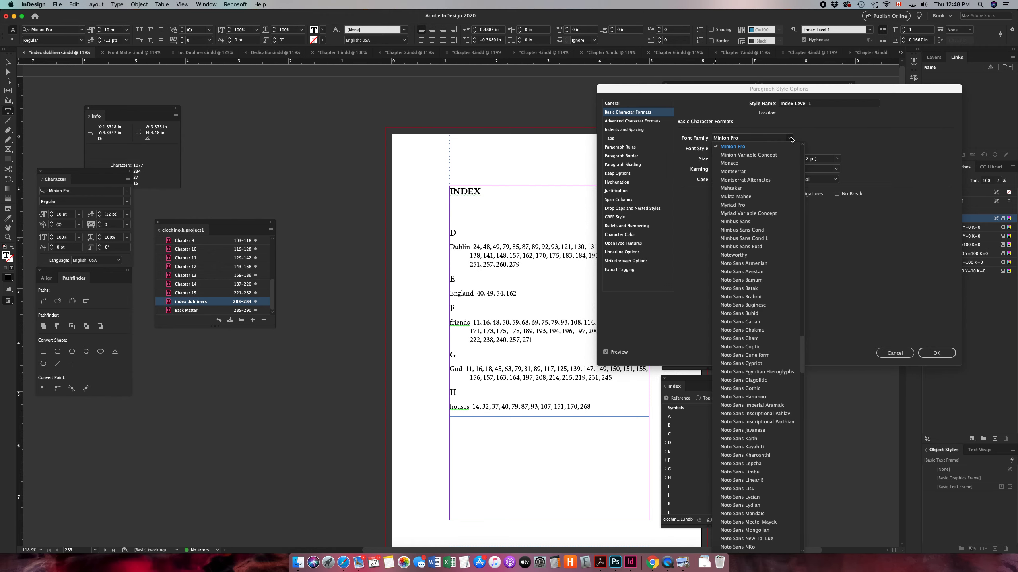
type("bemb")
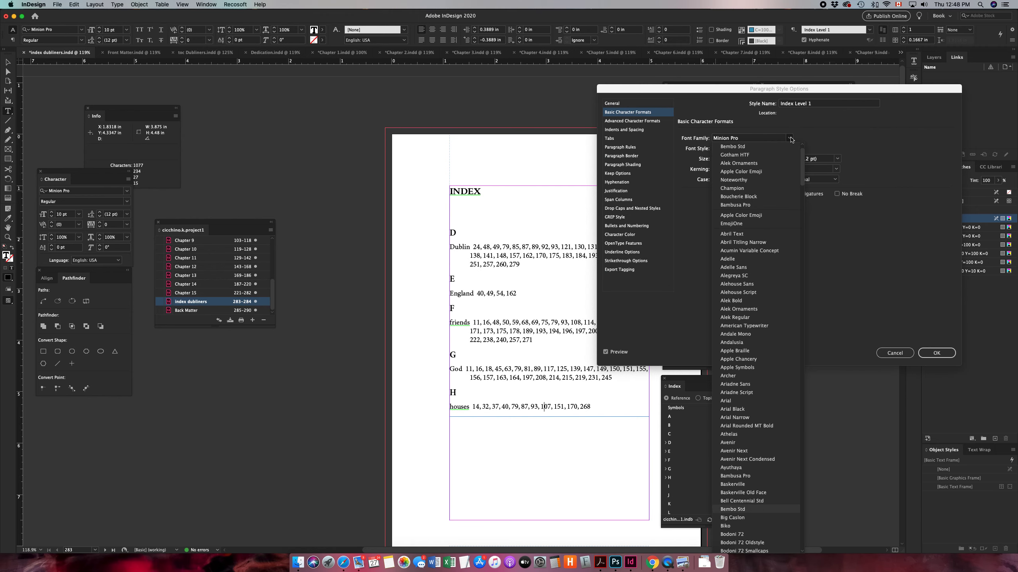
left_click(743, 147)
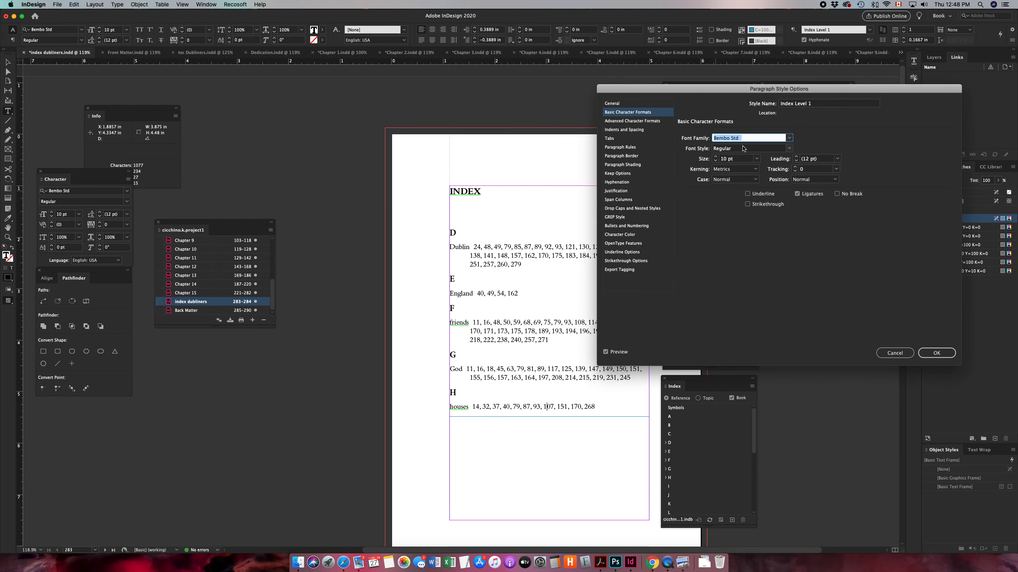
Widen the Index Level 1 style's hanging indent on the tab ruler to a 0.5278 in left indent and -0.5278 in first line indent.
left_click(638, 122)
left_click(631, 131)
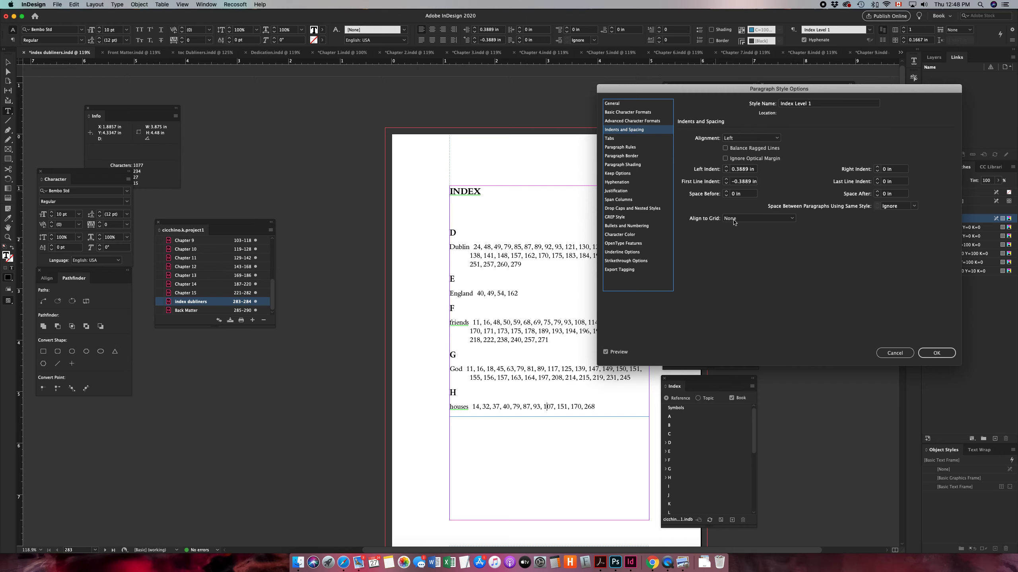
left_click(617, 138)
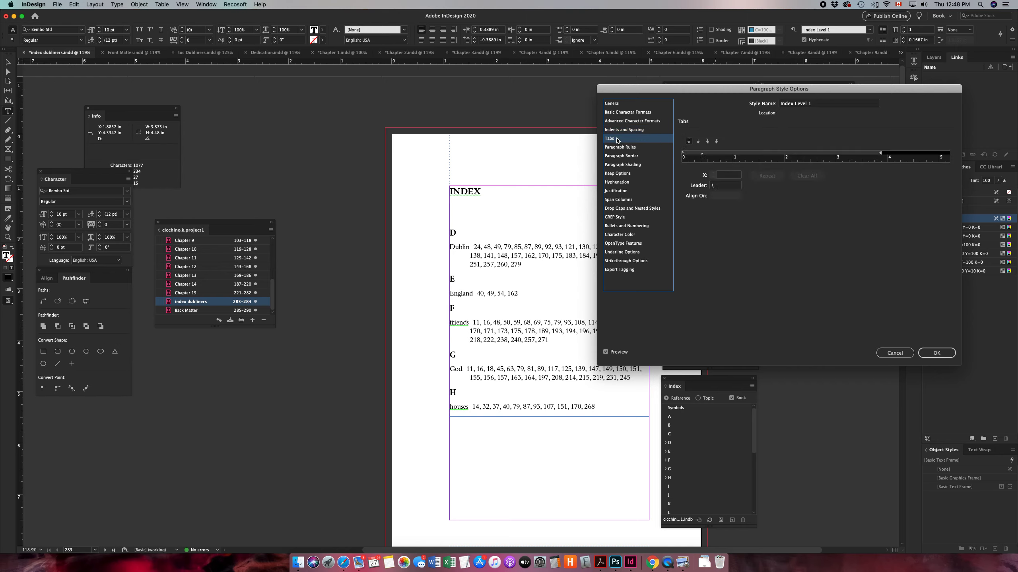
left_click(683, 154)
mouse_move(683, 154)
left_mouse_down()
mouse_move(707, 155)
mouse_move(679, 154)
left_mouse_up()
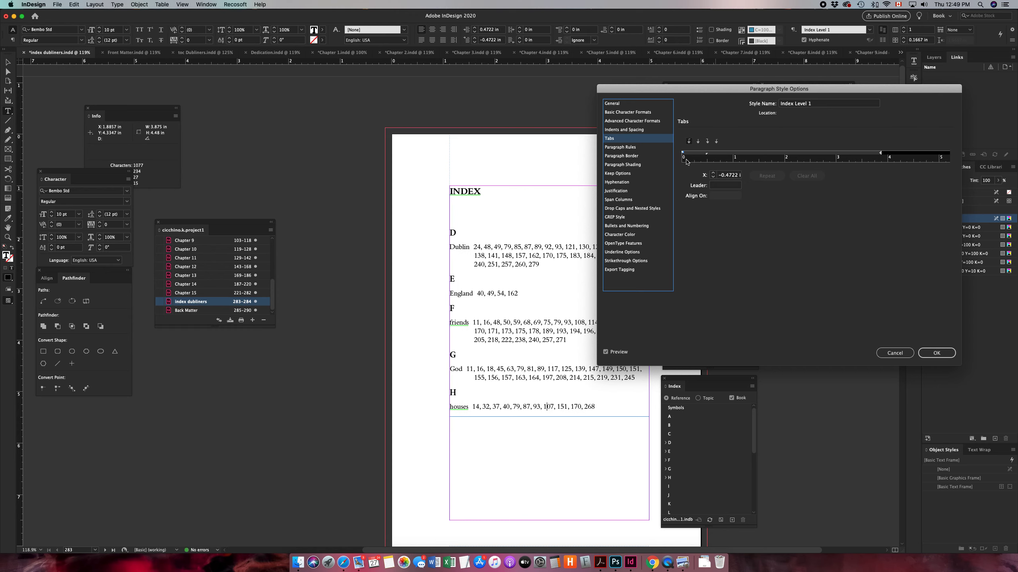
left_click_drag(707, 155, 678, 153)
left_click(710, 156)
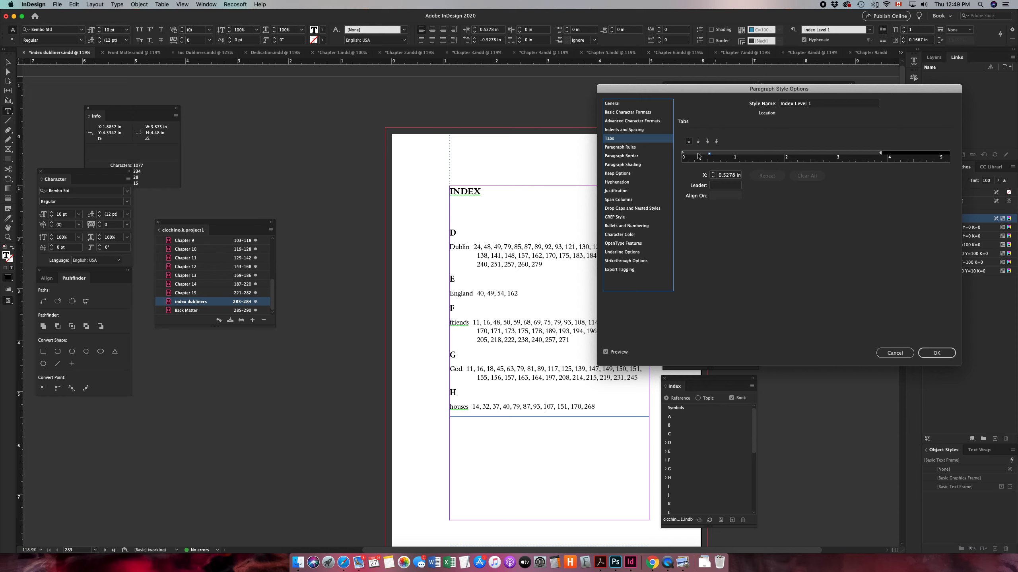
Set the first line indent of the Index Level 1 style to -0.5 in.
left_click(627, 130)
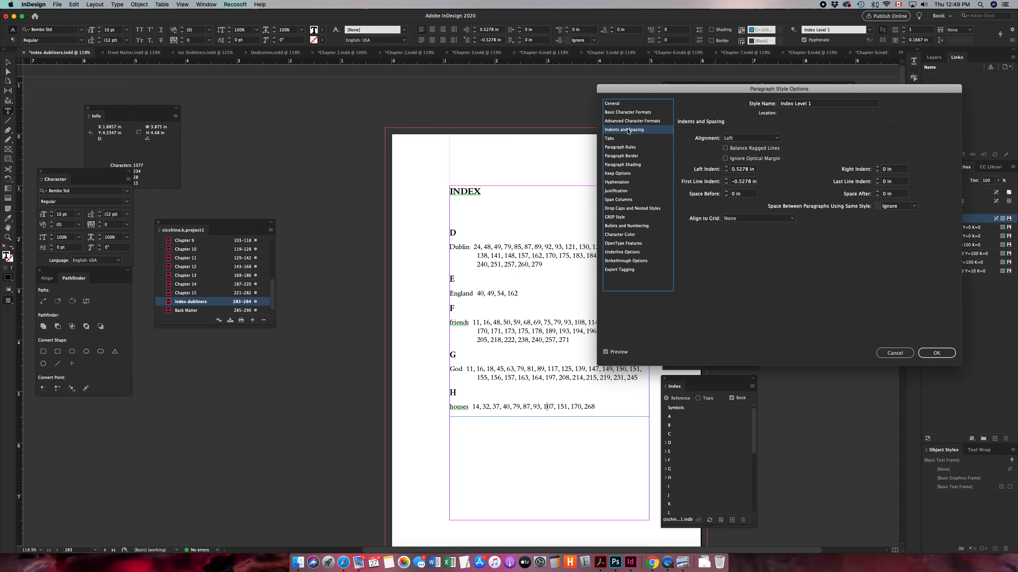
left_click(726, 185)
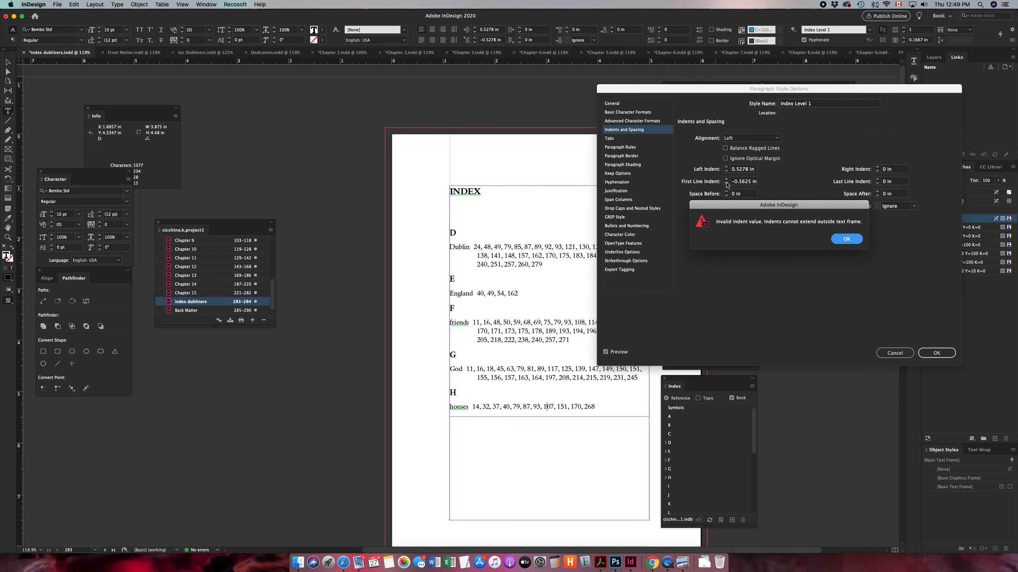
left_click(846, 239)
left_click(726, 179)
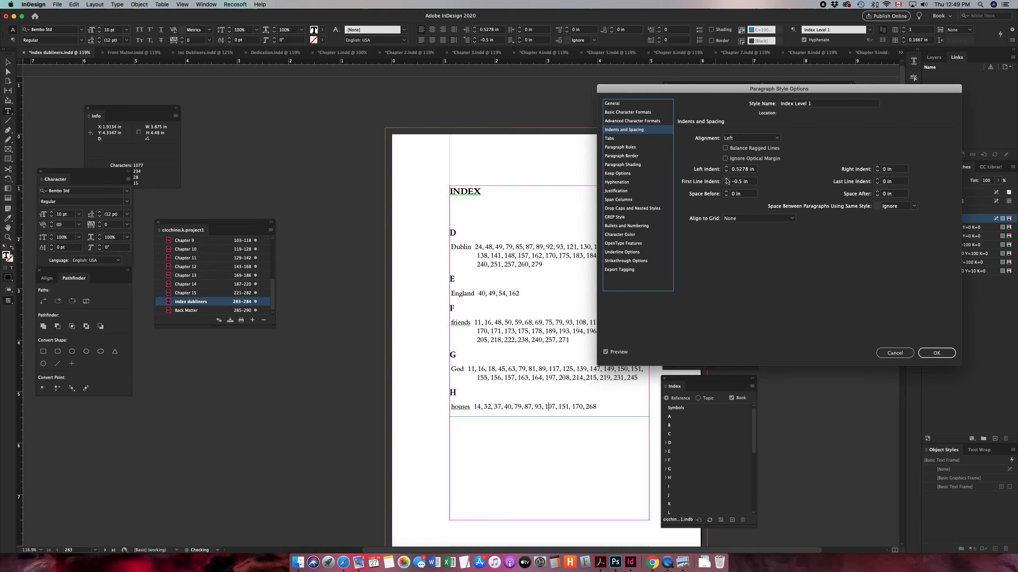
Try raising the Index Level 1 style's first line indent to 0 in and bring it back to -0.5 in.
left_click(726, 180)
left_click(726, 179)
left_click(727, 180)
left_click(726, 180)
left_click(727, 180)
left_click(727, 180)
left_click(726, 179)
left_click(726, 180)
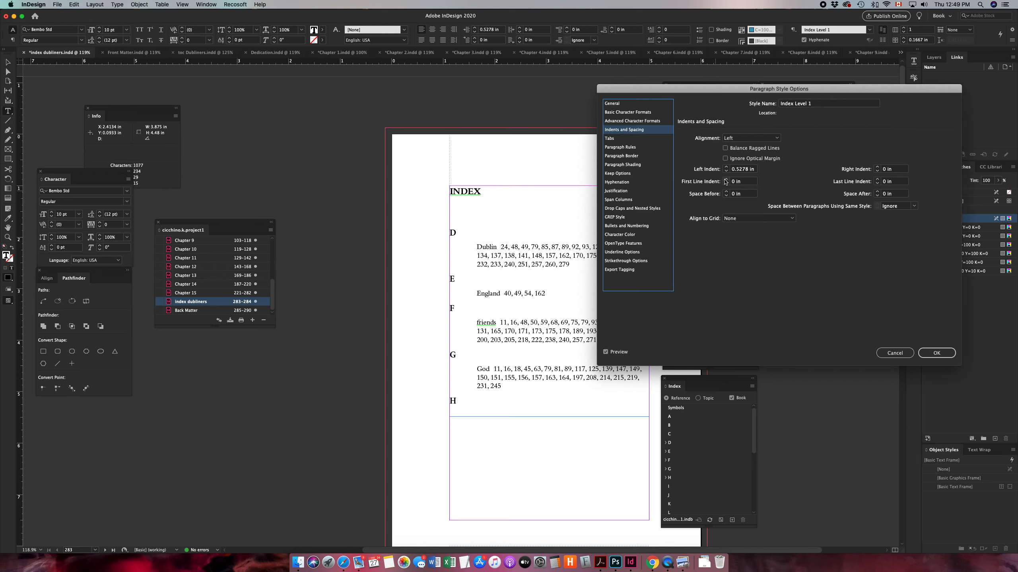
left_click(726, 183)
left_click(727, 184)
left_click(727, 183)
left_click(727, 184)
left_click(726, 183)
left_click(726, 184)
left_click(726, 184)
left_click(726, 184)
left_click(726, 184)
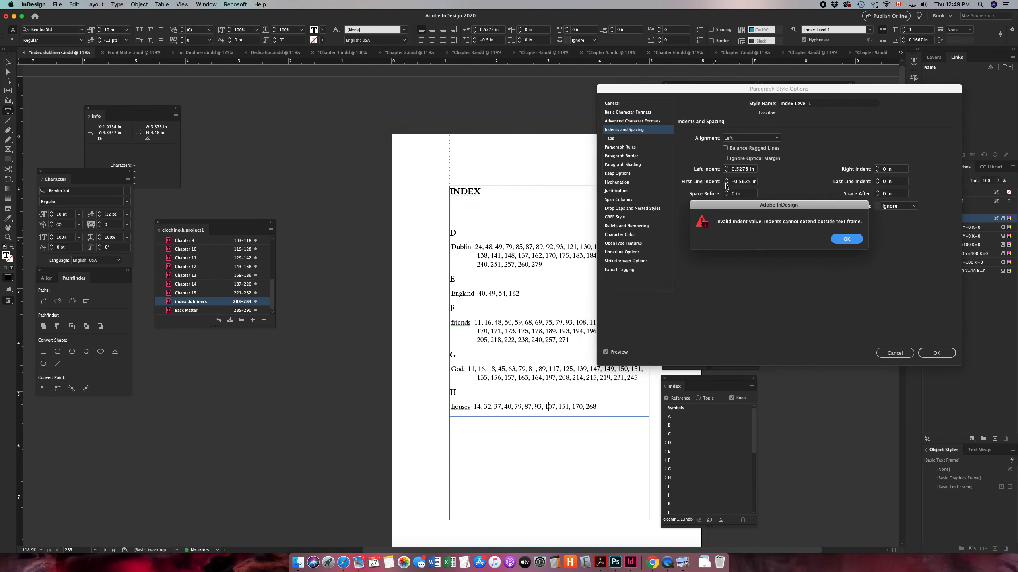
left_click(845, 239)
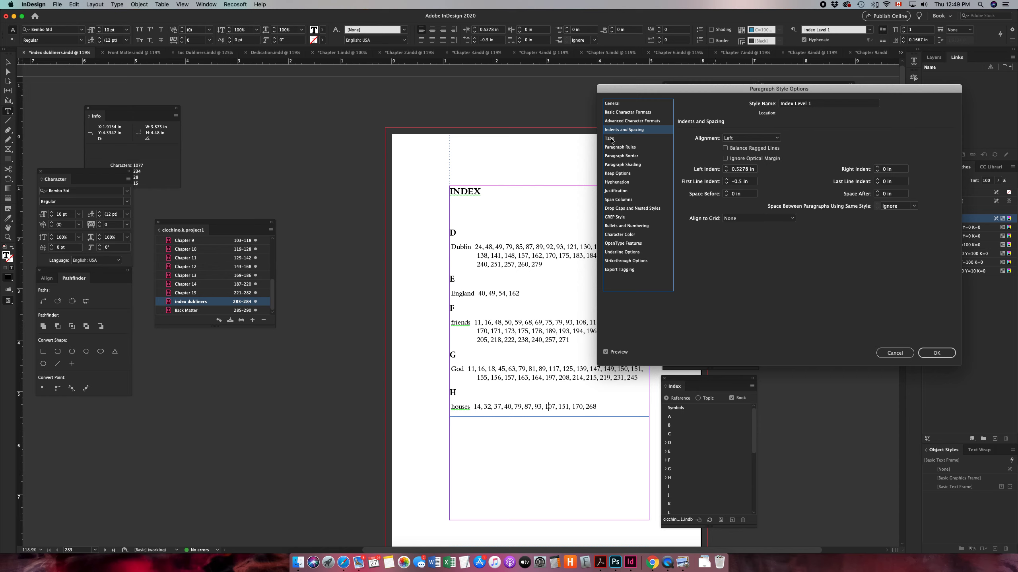
Apply the changed options to the Index Level 1 paragraph style.
left_click(611, 148)
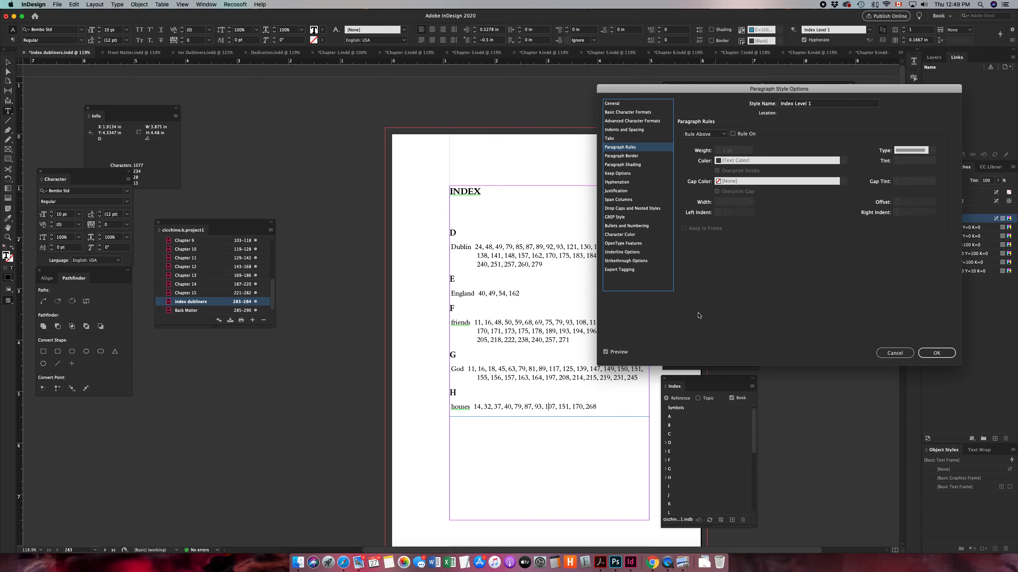
left_click(937, 352)
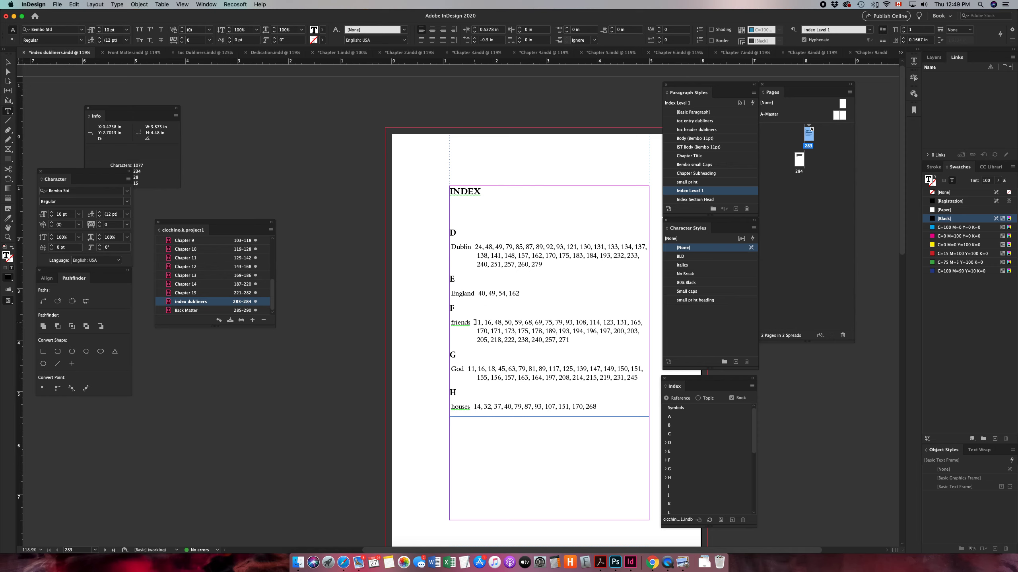
Insert a tab before the page numbers of the "friends", "Dublin" and "God" entries on page 283.
key("Tab")
left_click(475, 247)
key("Tab")
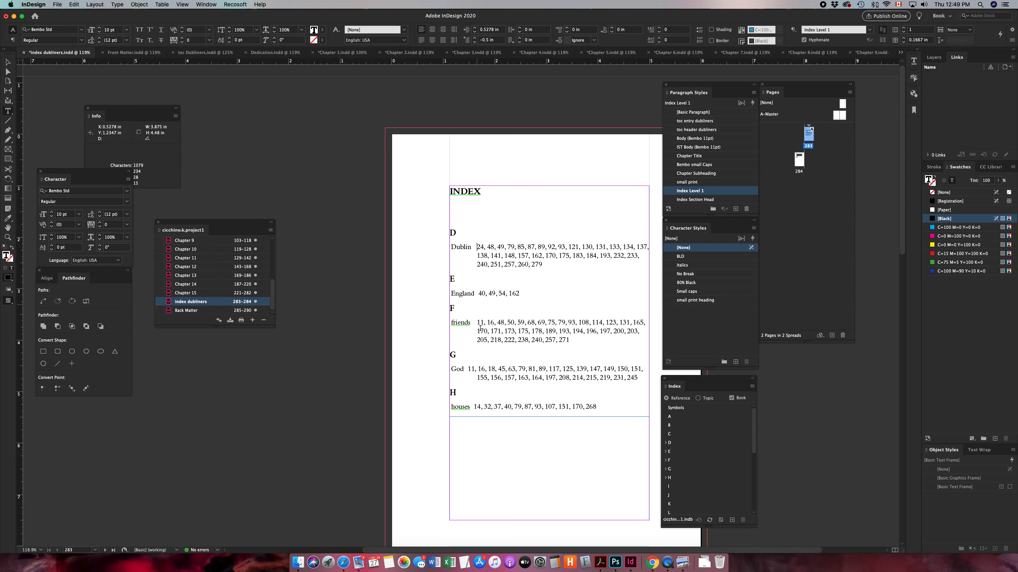
left_click(468, 369)
key("Tab")
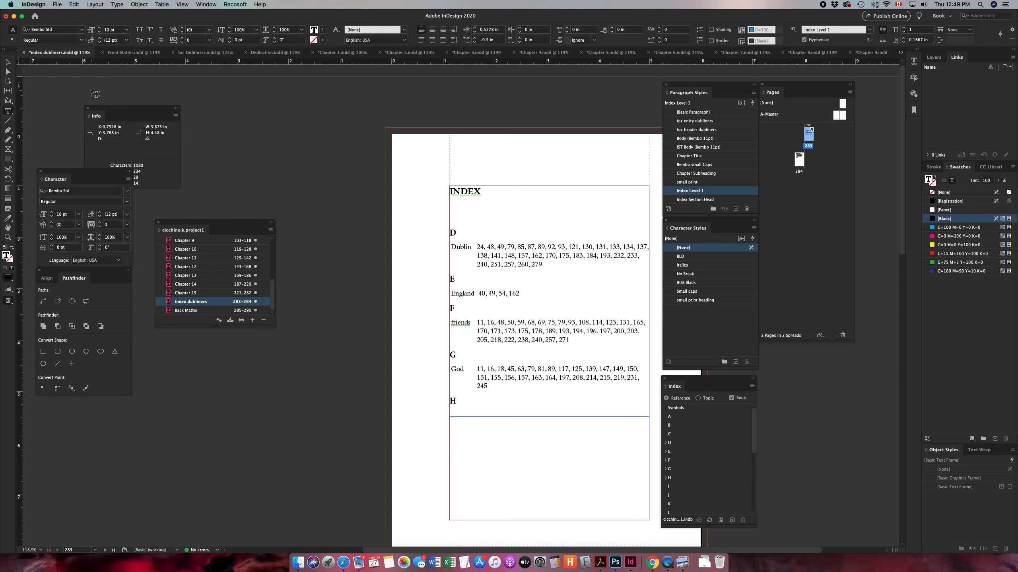
Lengthen the index frame on page 283 to about 4.71 in and insert a tab before the "houses" page numbers.
left_click(8, 63)
left_click_drag(549, 417, 523, 428)
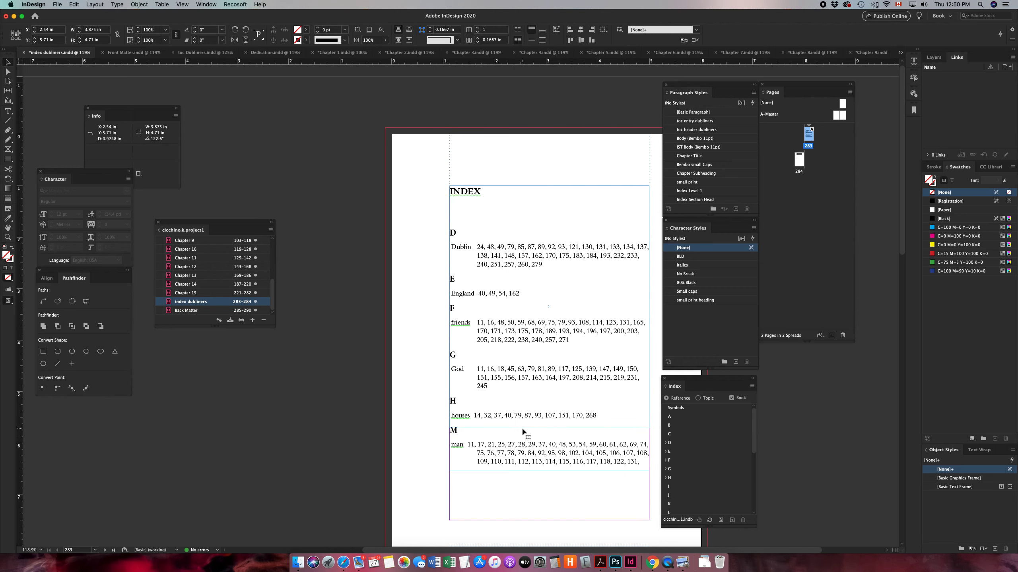
double_click(476, 416)
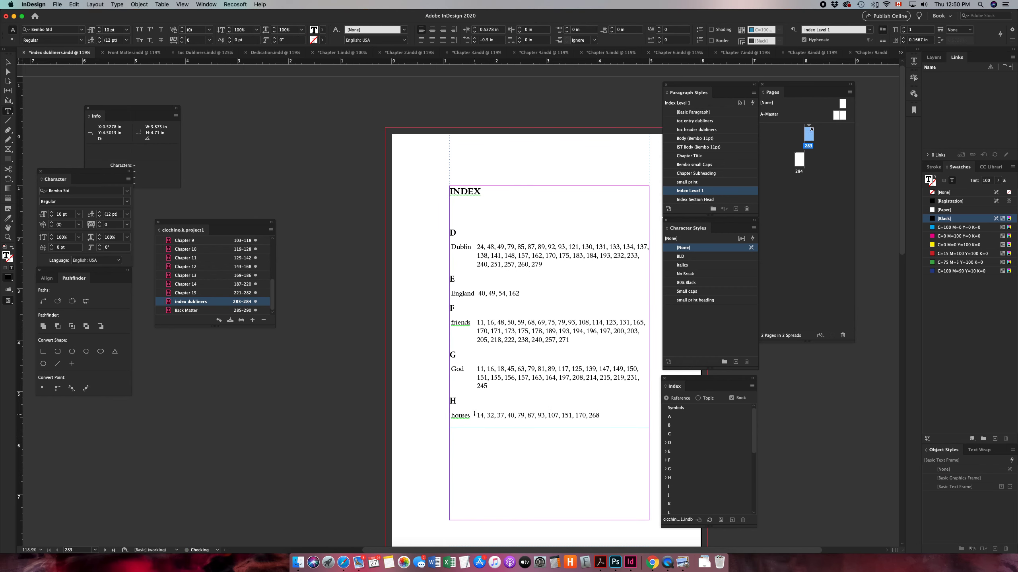
left_click_drag(484, 369, 488, 416)
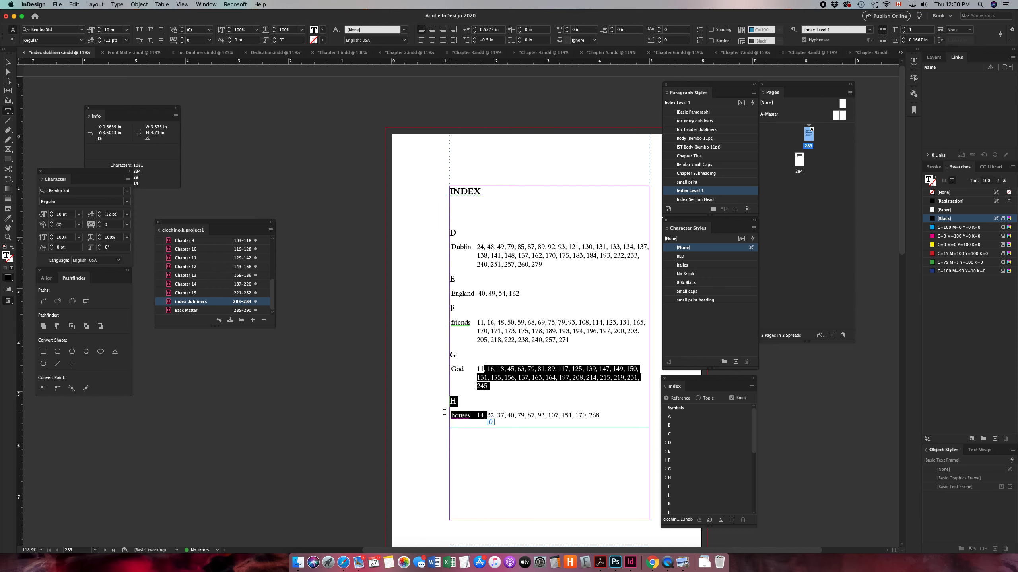
left_click(488, 415)
Insert a tab before the page numbers of the "man" and "School" entries on page 284.
scroll(529, 372, "down", 2)
scroll(529, 373, "down", 1)
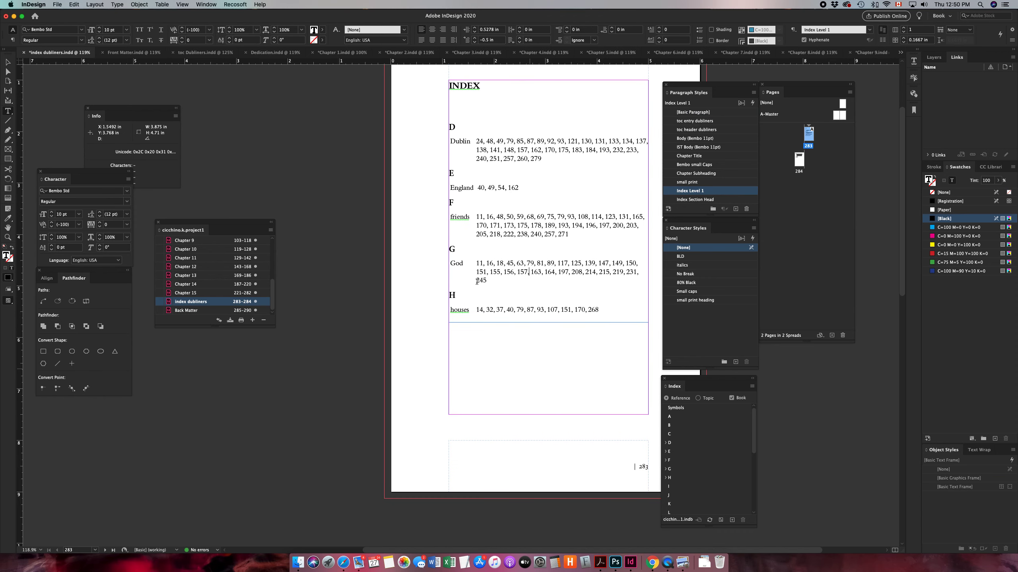
key("Escape")
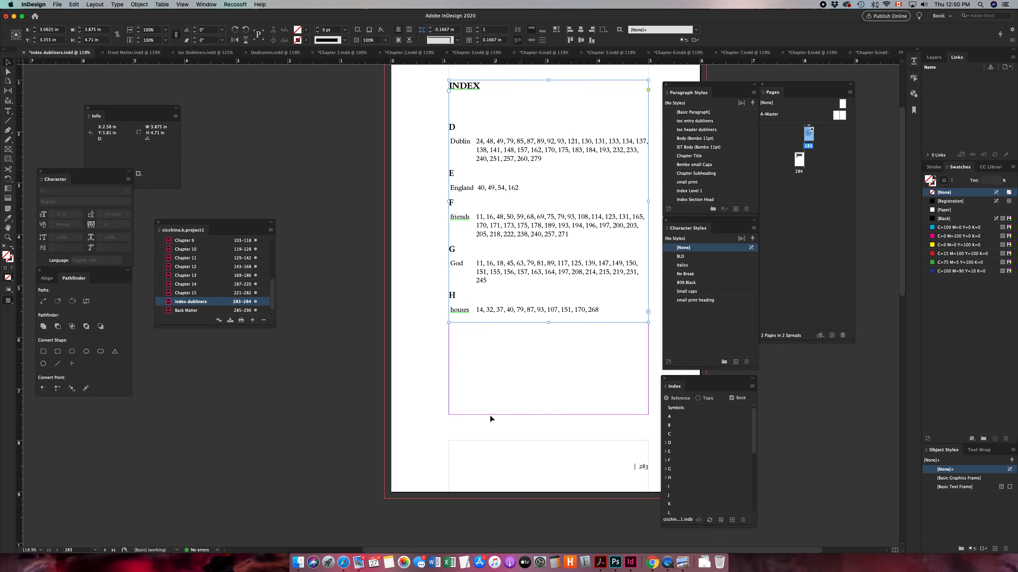
scroll(513, 377, "down", 8)
scroll(483, 428, "down", 1)
double_click(408, 394)
key("Tab")
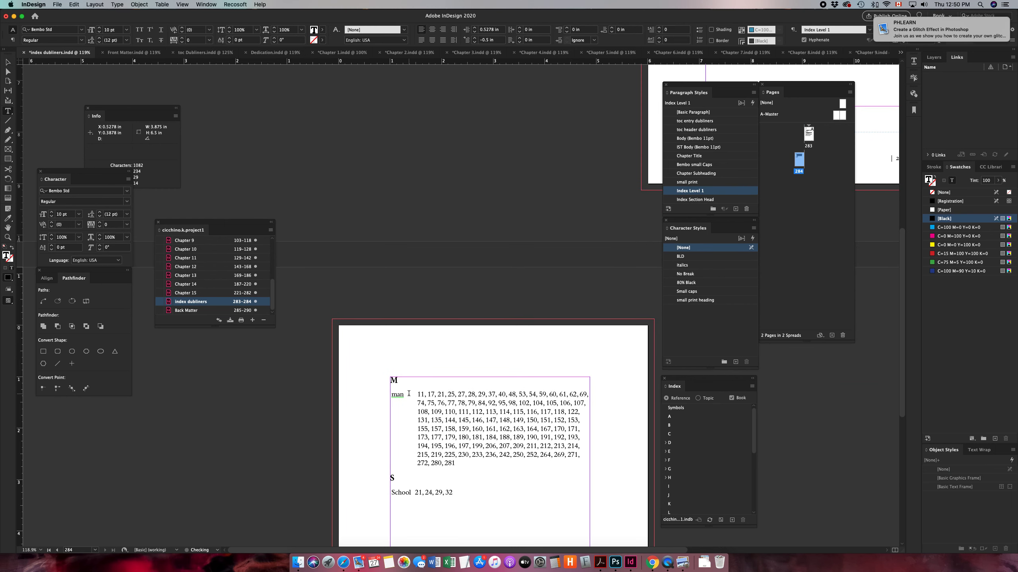
left_click(415, 493)
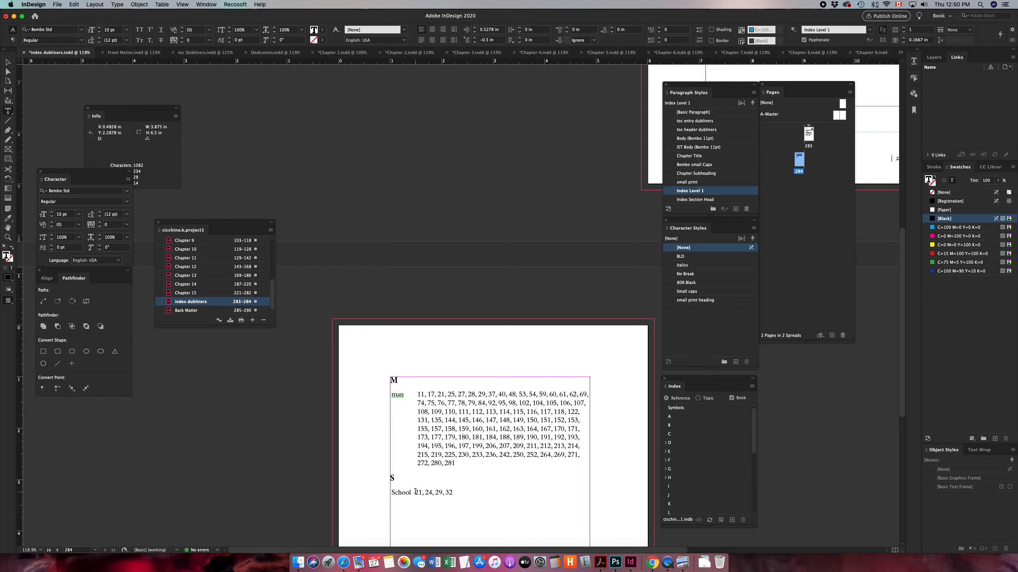